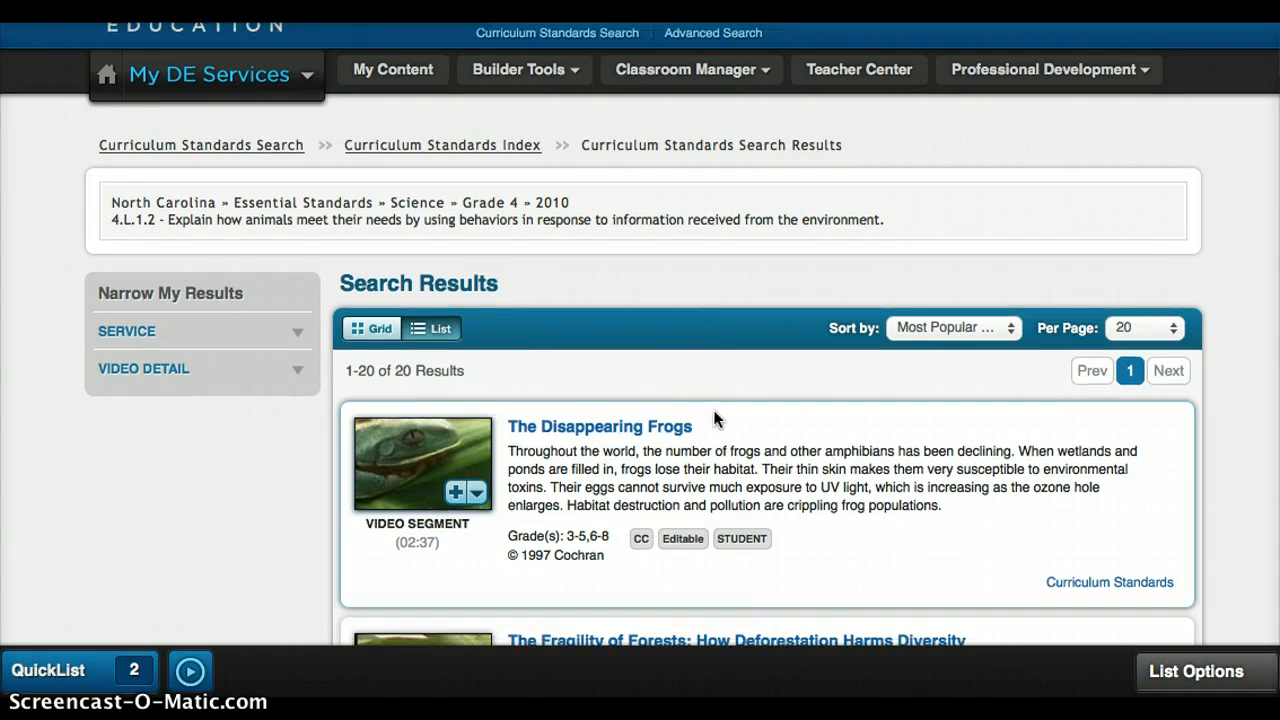
Start a new Quiz Builder quiz from the video segment "The Disappearing Frogs" in the search results
scroll(714, 411, "down", 2)
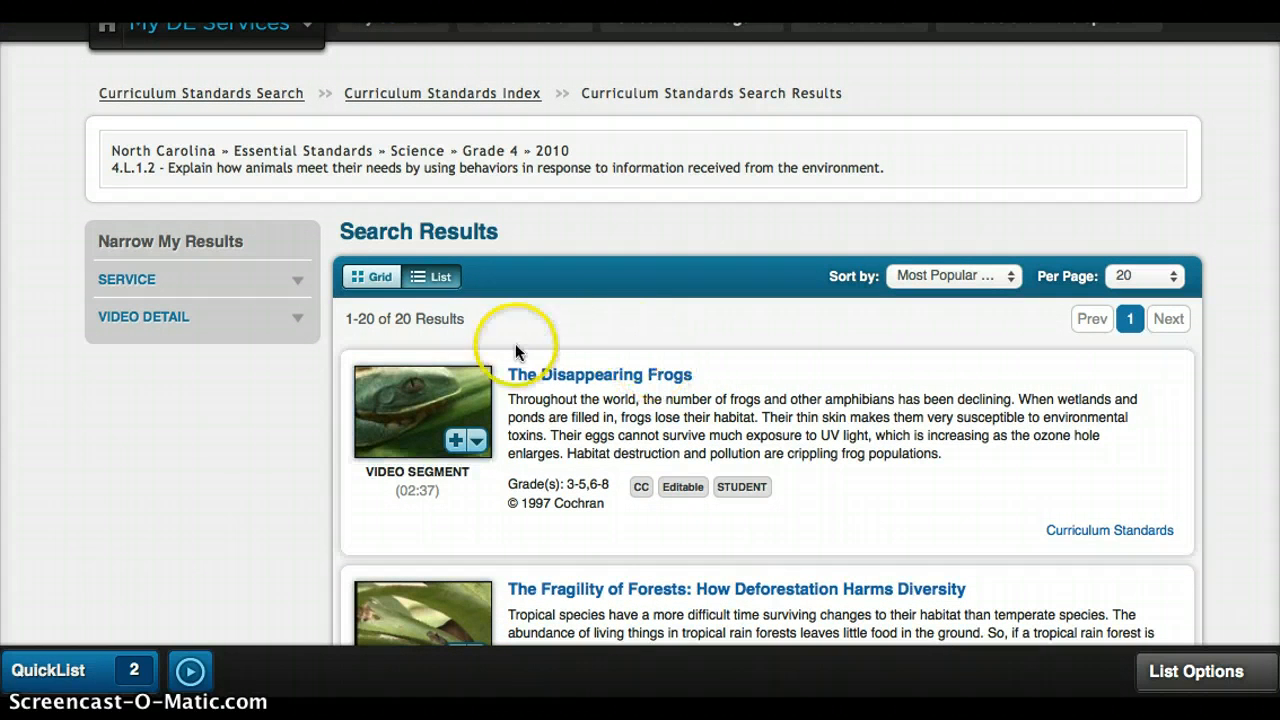
left_click(478, 441)
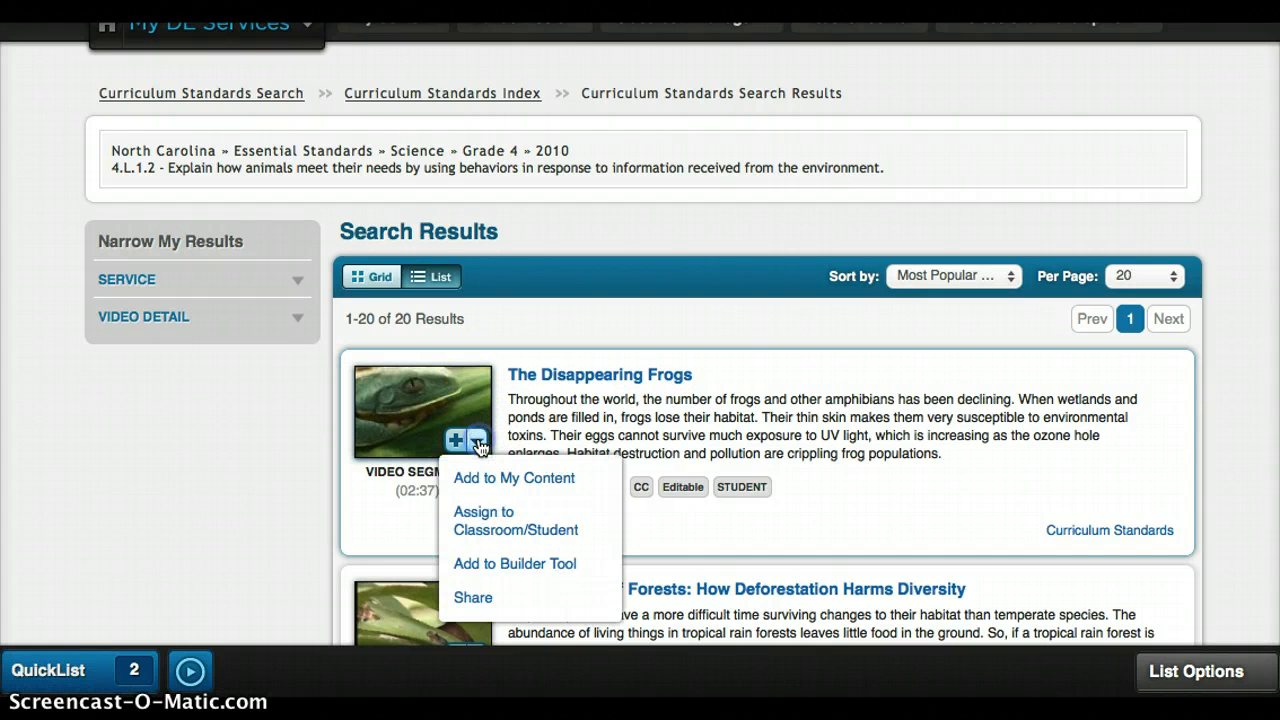
left_click(479, 446)
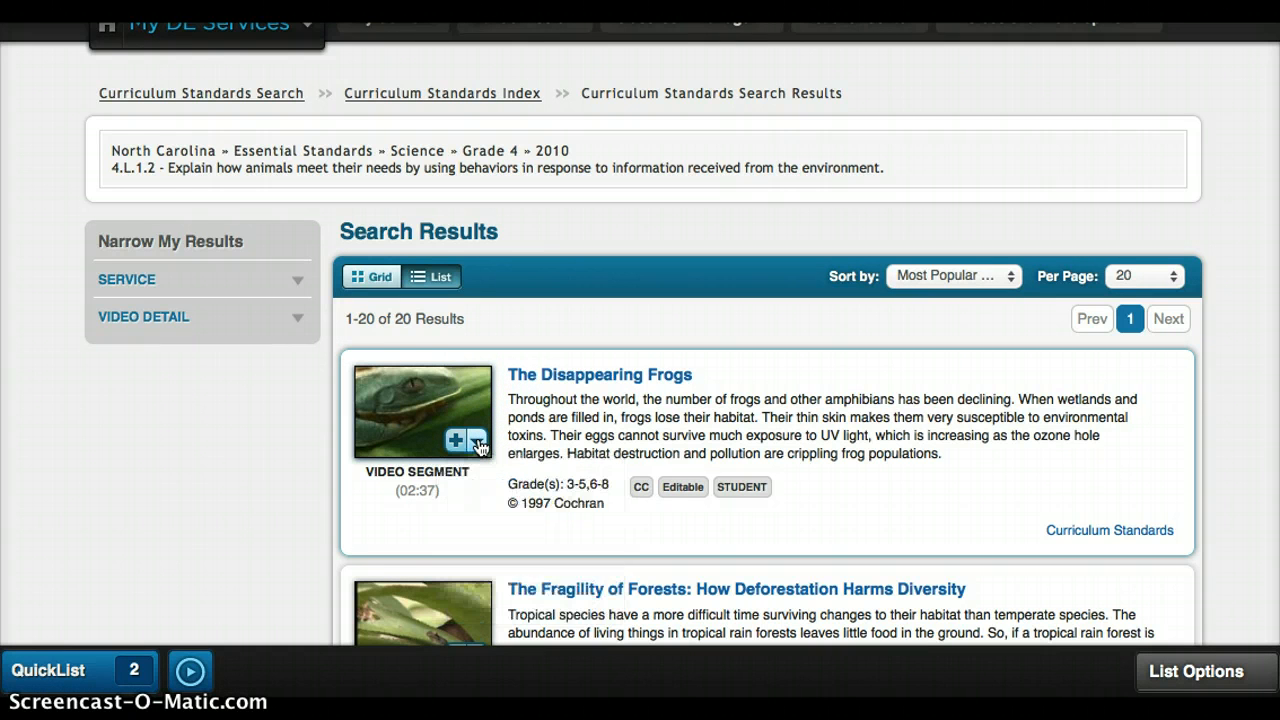
left_click(479, 446)
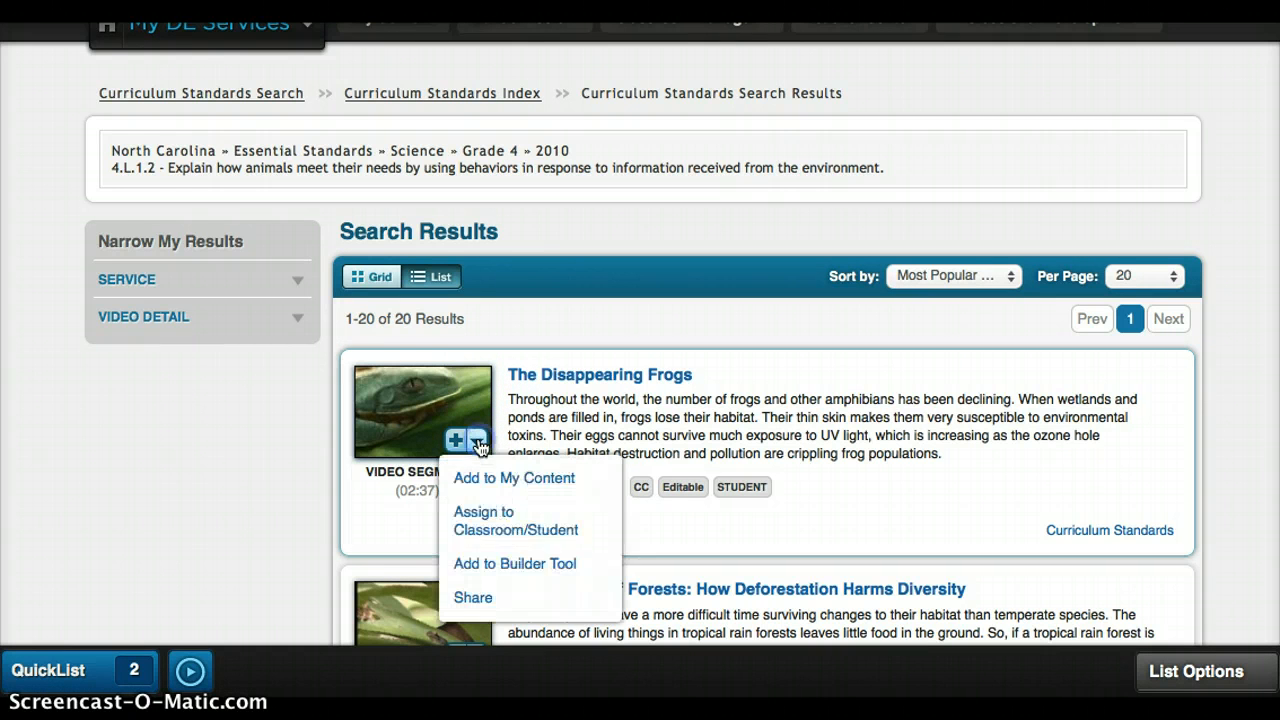
left_click(498, 566)
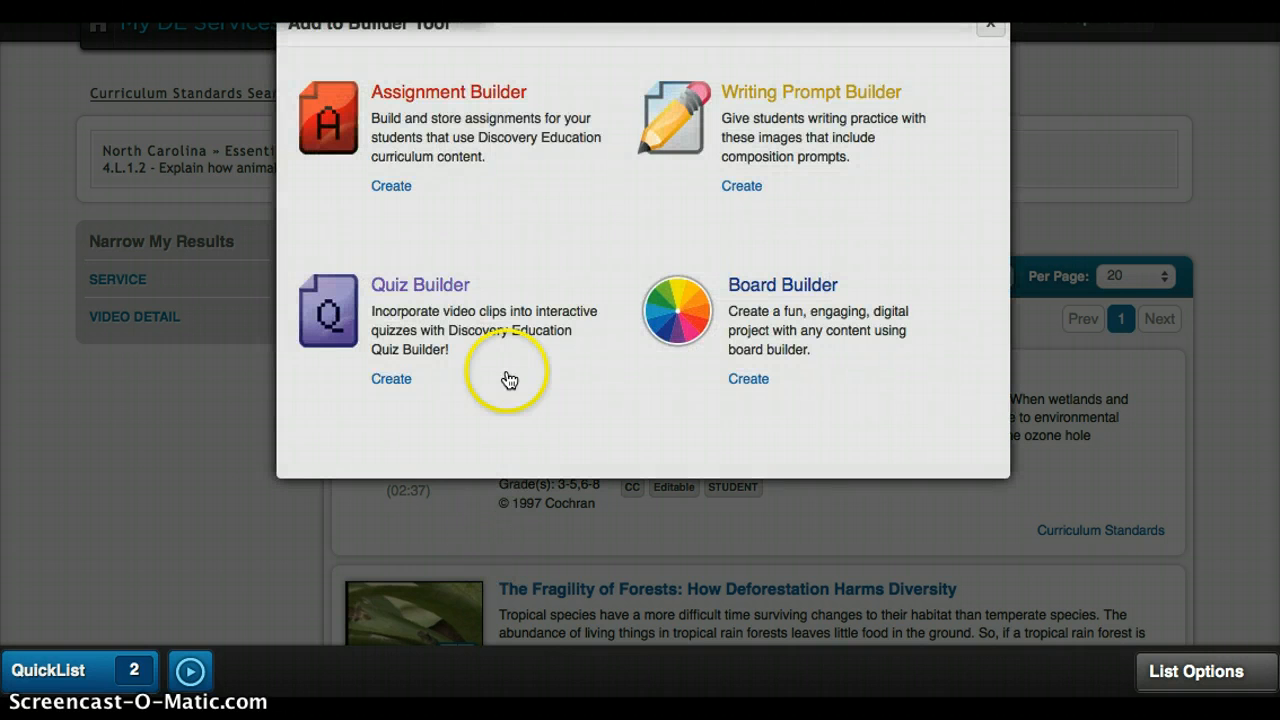
left_click(391, 379)
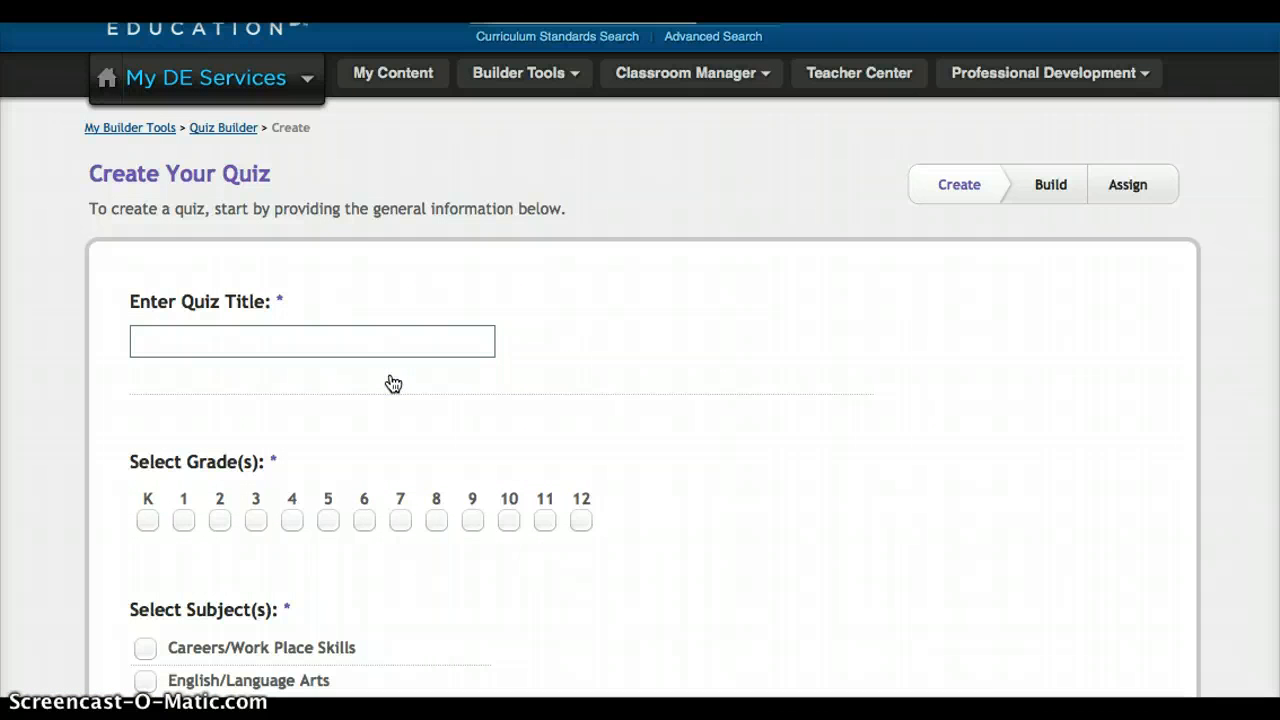
Title the quiz "Animals and the Environment"
left_click(380, 341)
type("Animals and the Env")
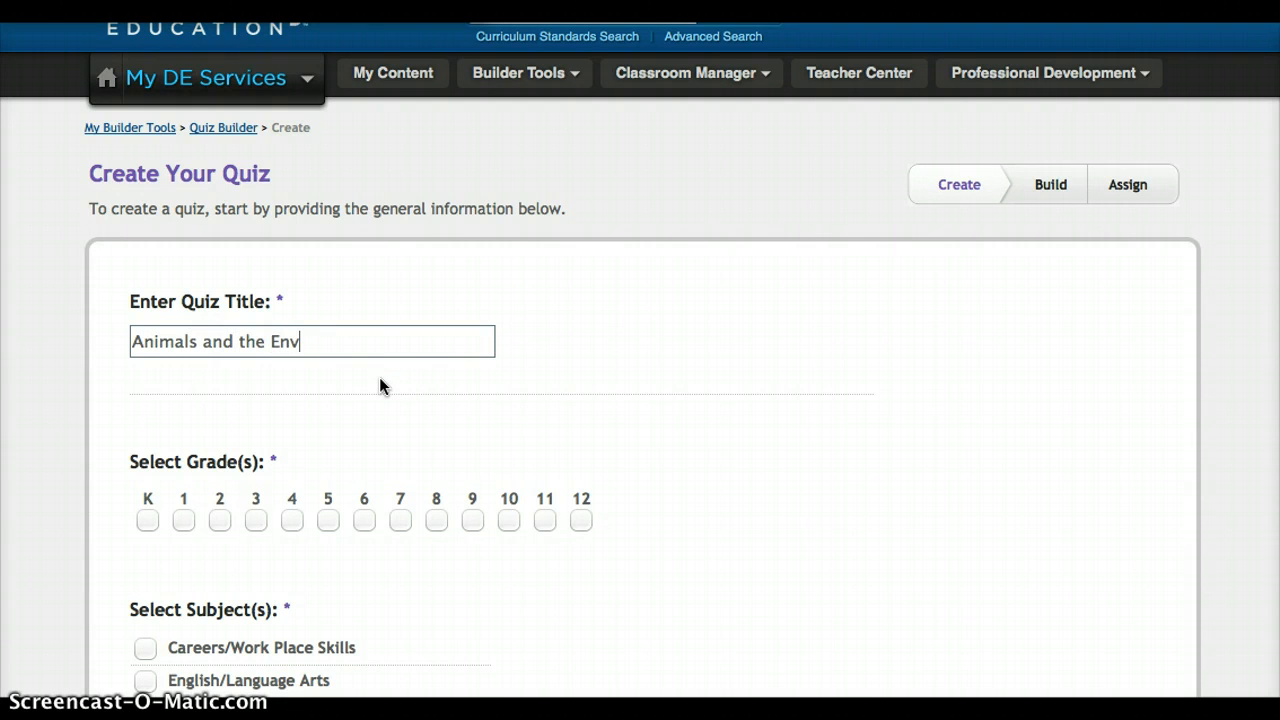
type("ironment")
Assign the quiz to grade 4 and the subject Science
left_click(294, 522)
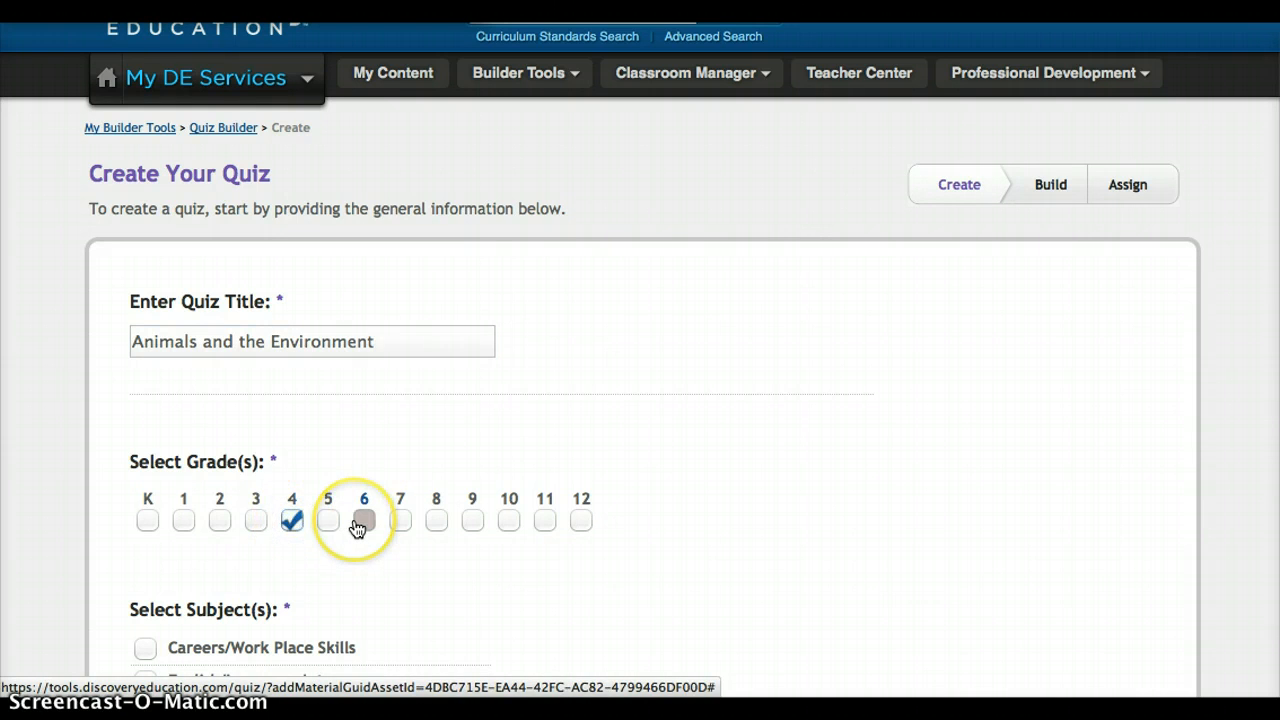
scroll(357, 528, "down", 2)
scroll(357, 528, "down", 3)
left_click(148, 568)
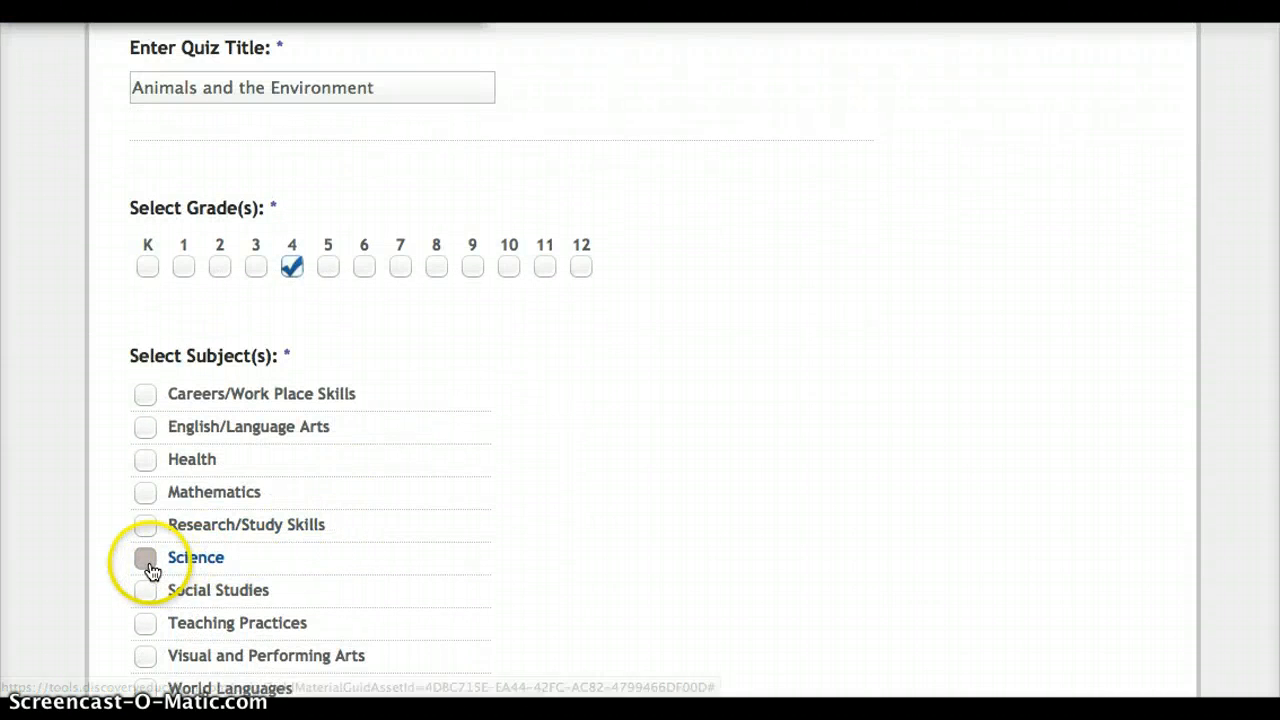
left_click(443, 551)
Review the quiz sections, the attached resources and the available quiz settings on the rest of the form
scroll(443, 551, "down", 3)
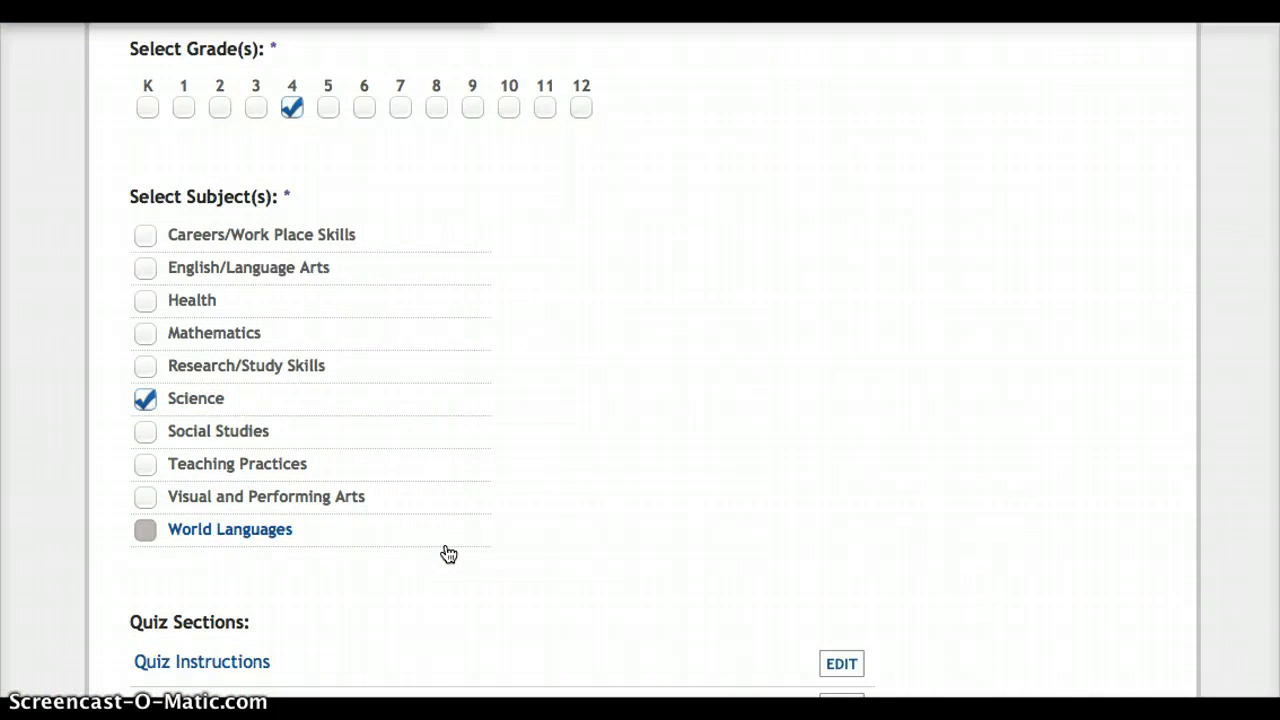
scroll(446, 553, "down", 2)
scroll(448, 554, "down", 1)
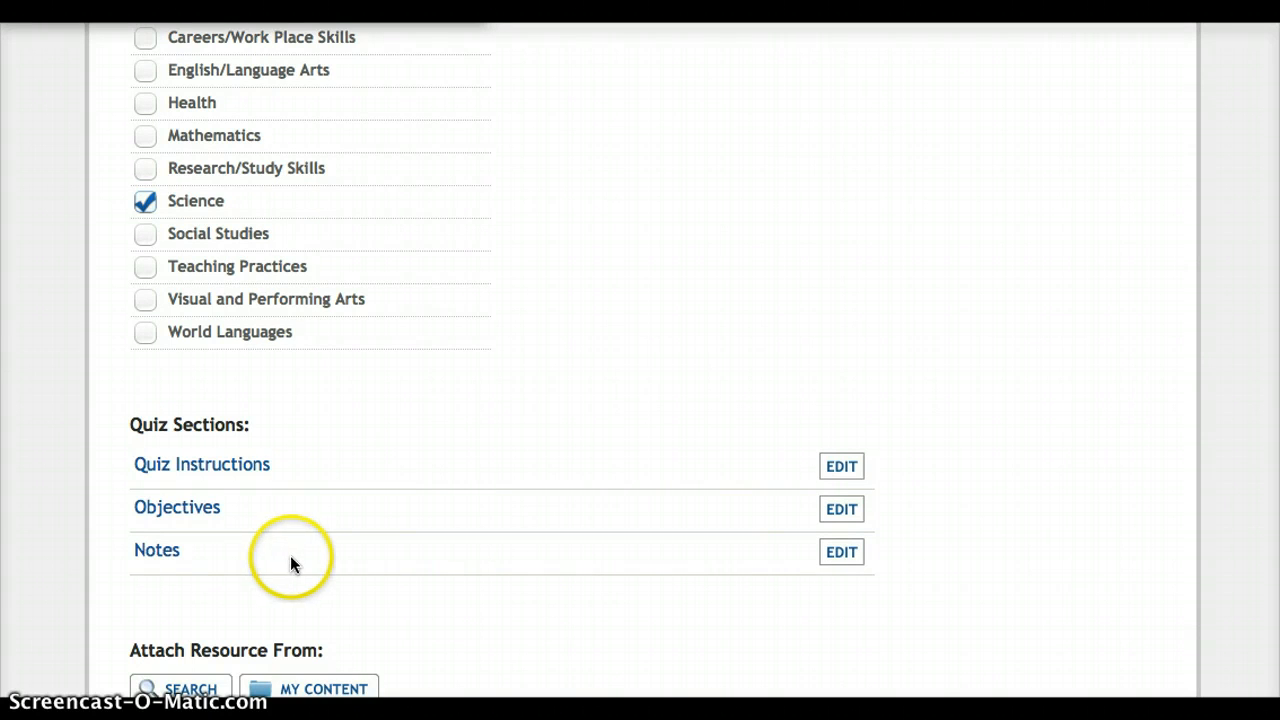
scroll(291, 565, "down", 2)
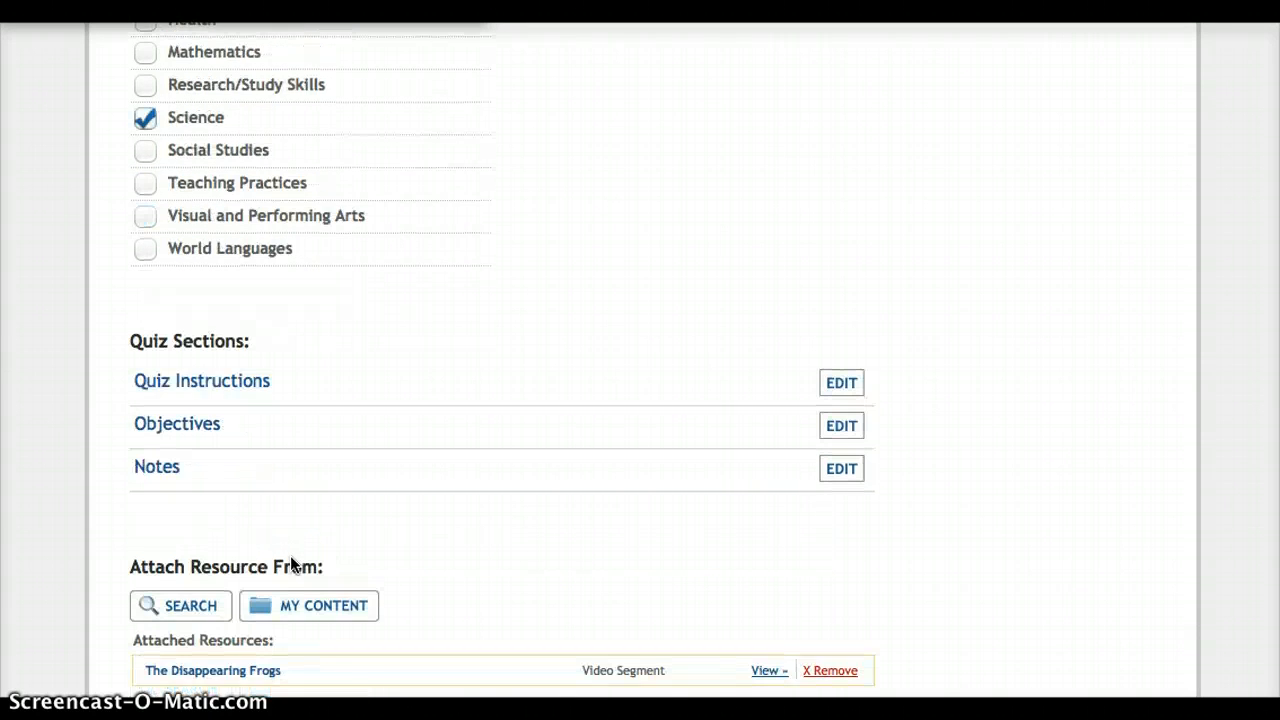
scroll(291, 565, "down", 1)
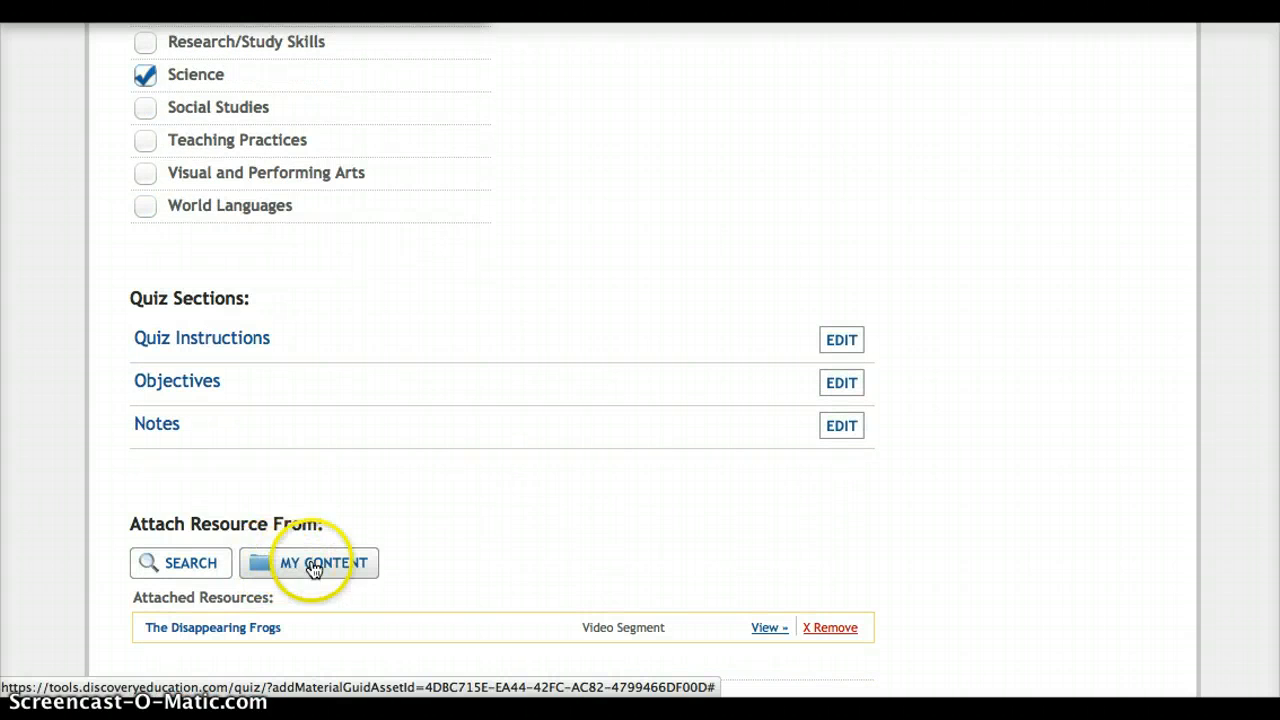
scroll(310, 566, "down", 1)
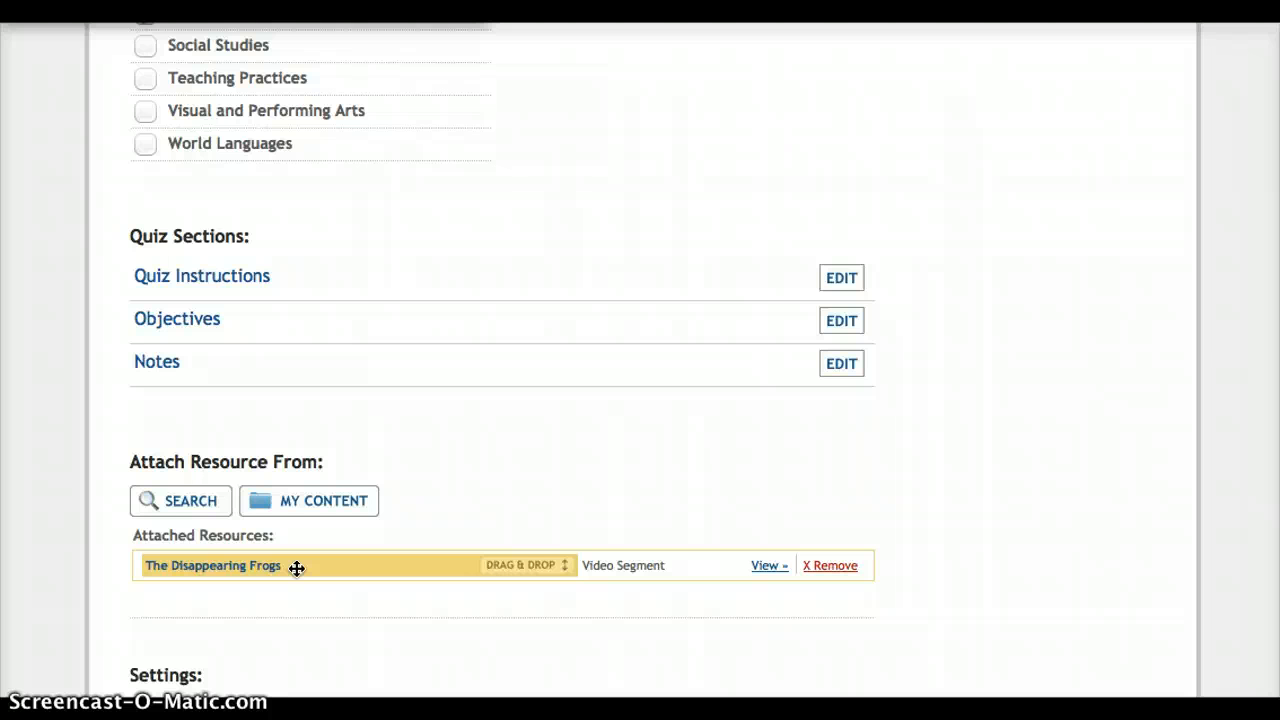
scroll(296, 568, "down", 1)
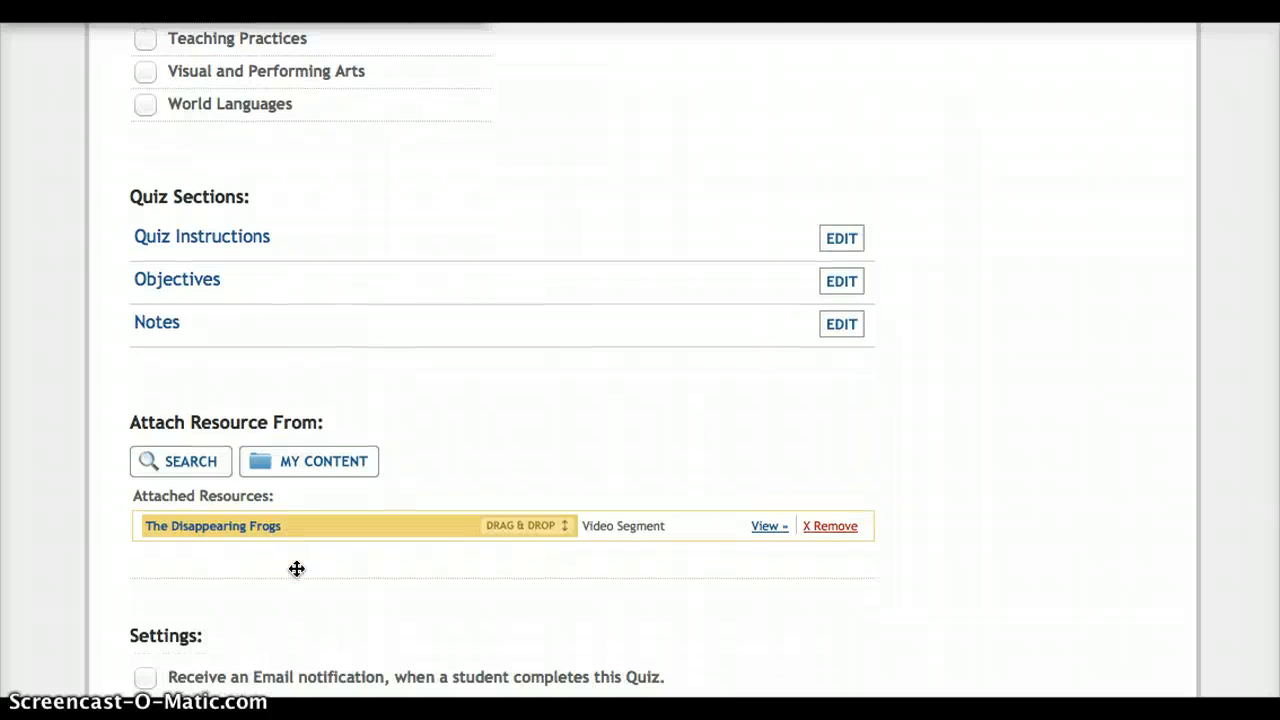
scroll(296, 568, "down", 2)
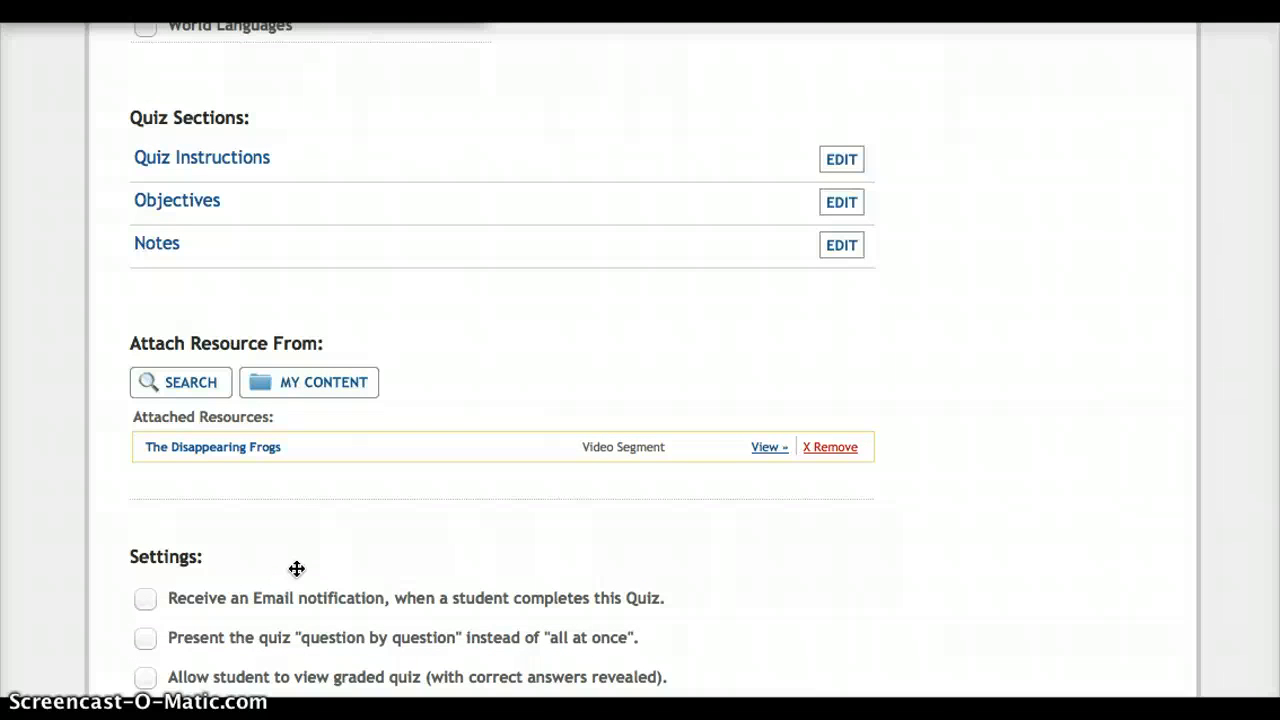
scroll(271, 194, "down", 4)
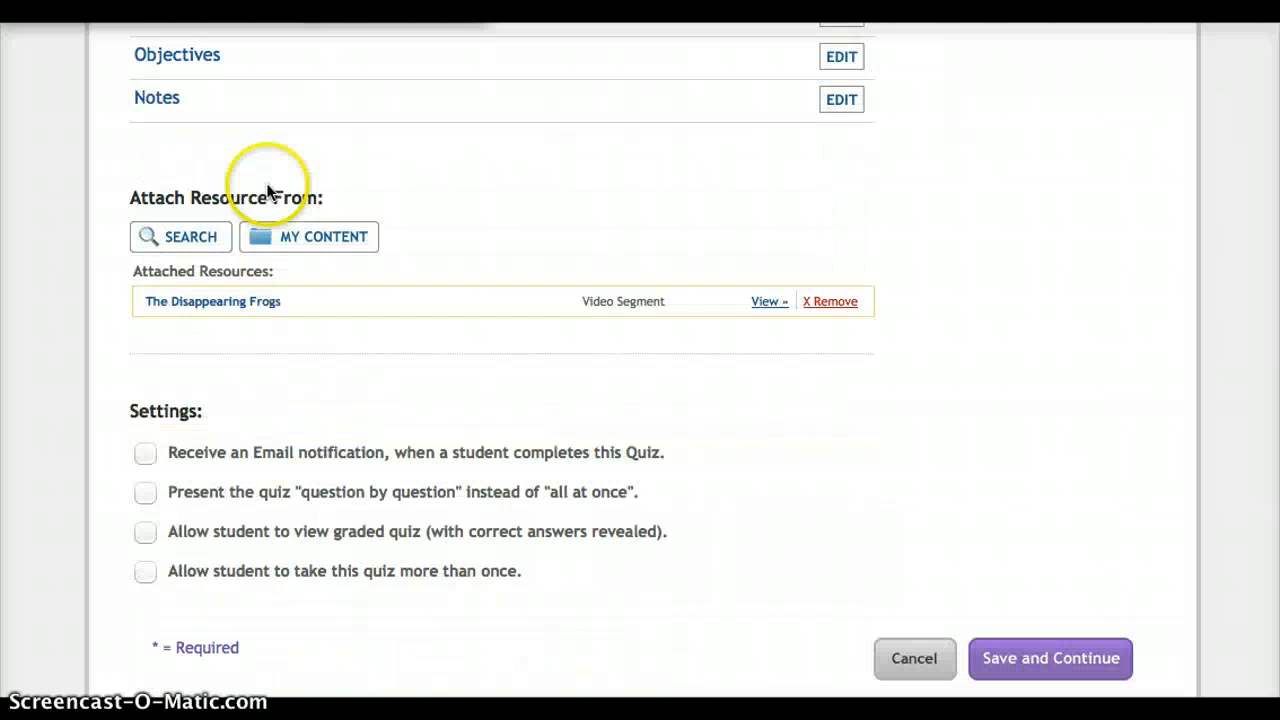
scroll(268, 192, "up", 1)
scroll(266, 192, "down", 1)
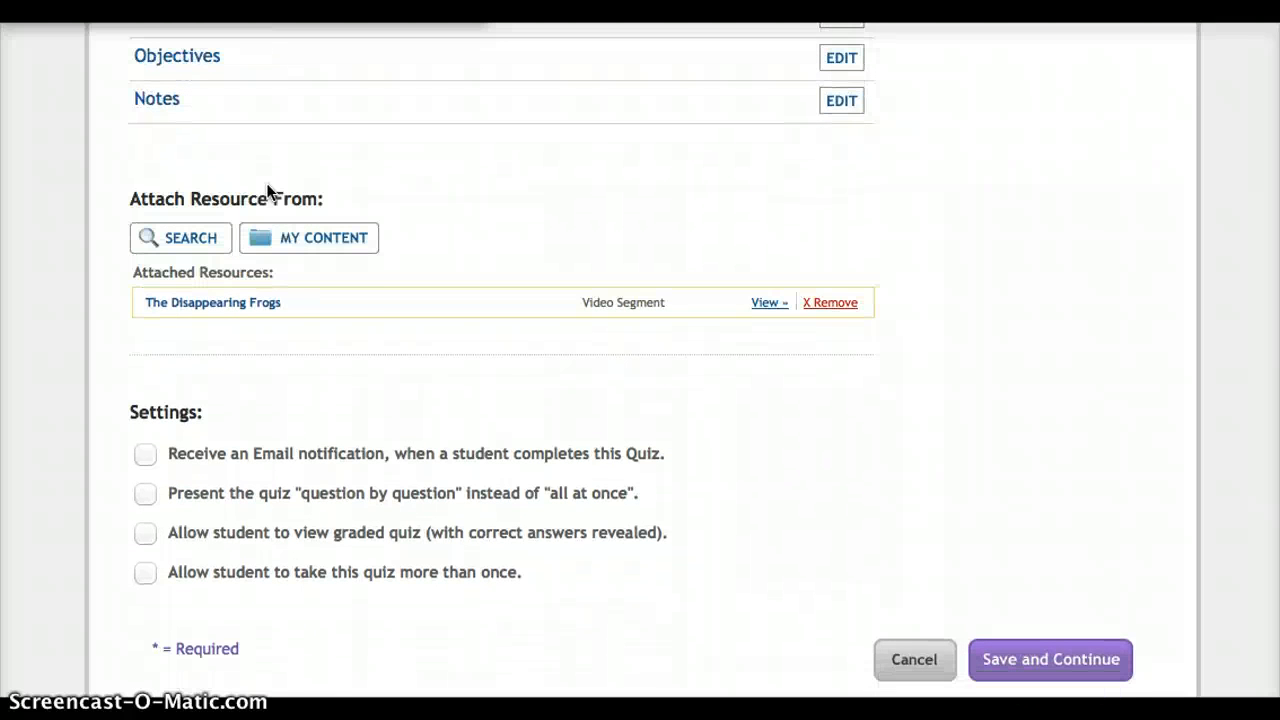
scroll(266, 192, "up", 1)
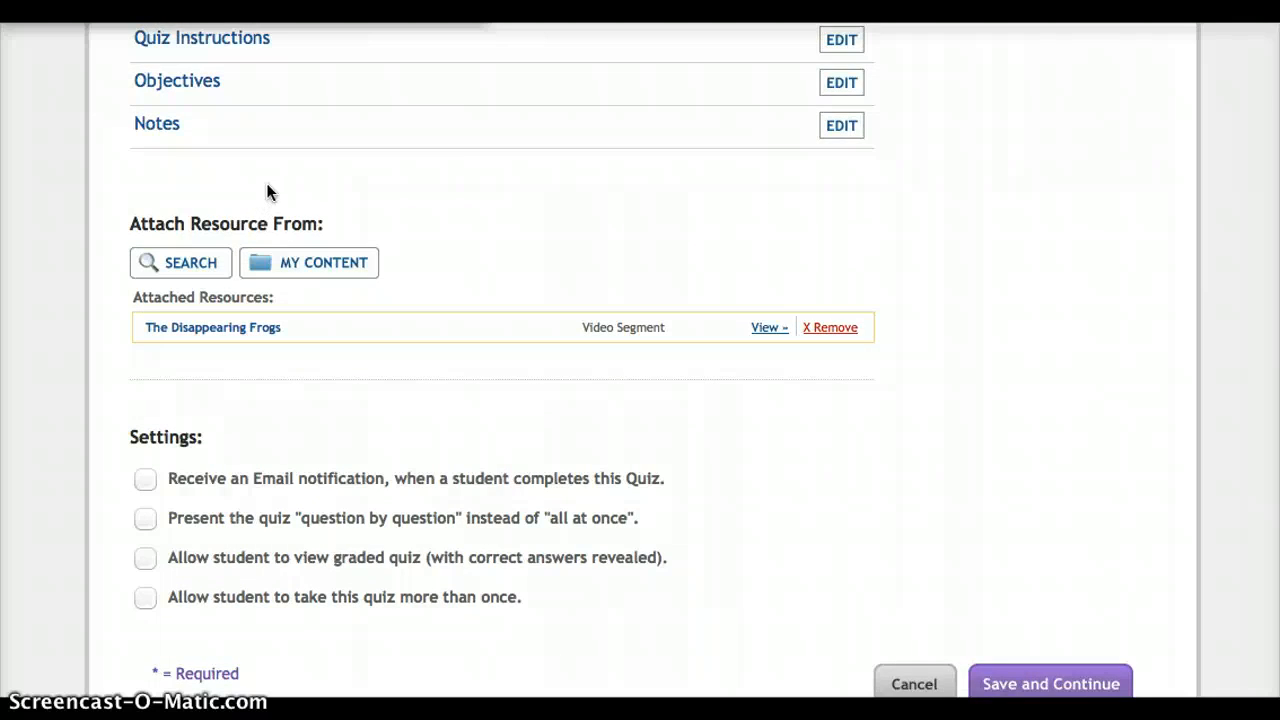
scroll(266, 192, "down", 3)
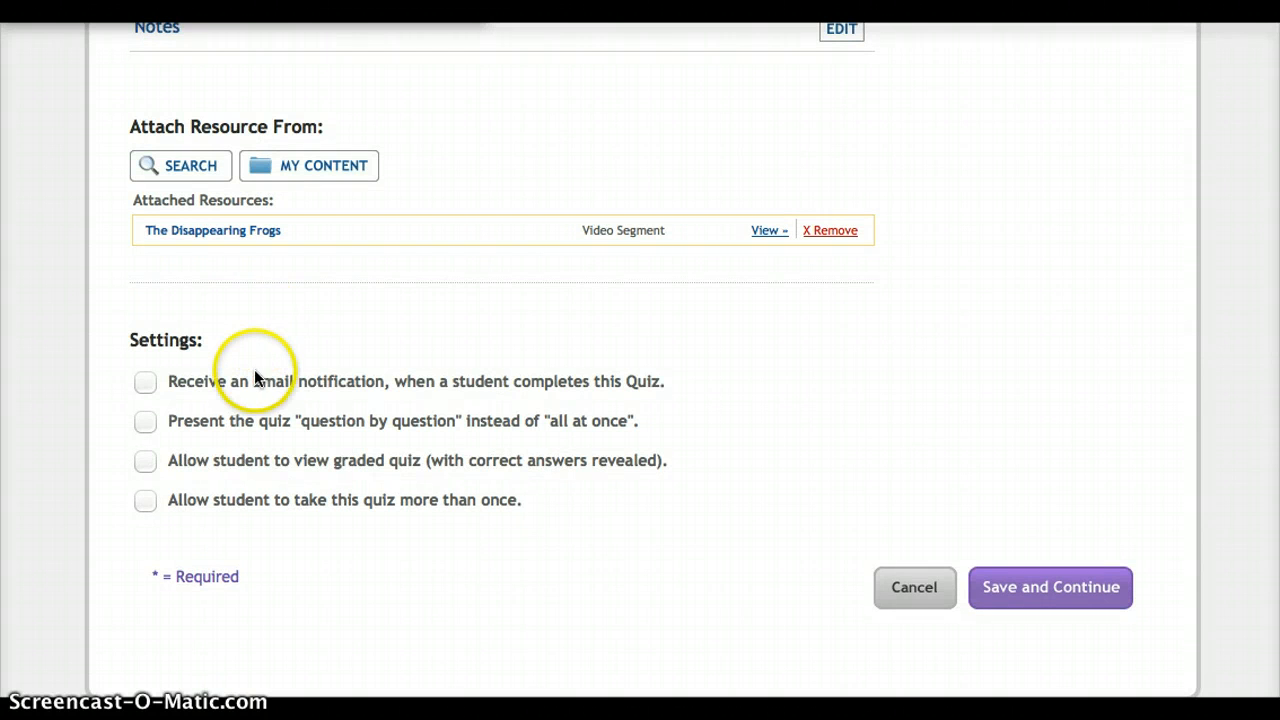
scroll(243, 352, "down", 1)
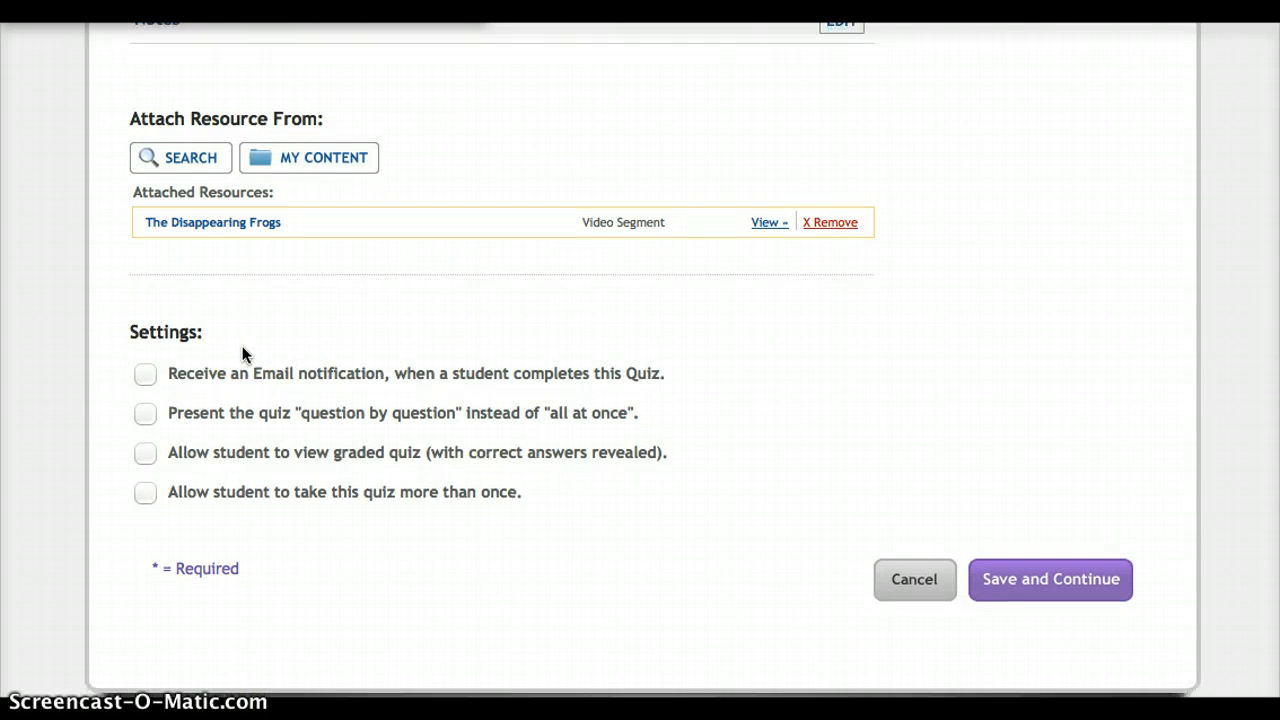
scroll(243, 352, "down", 1)
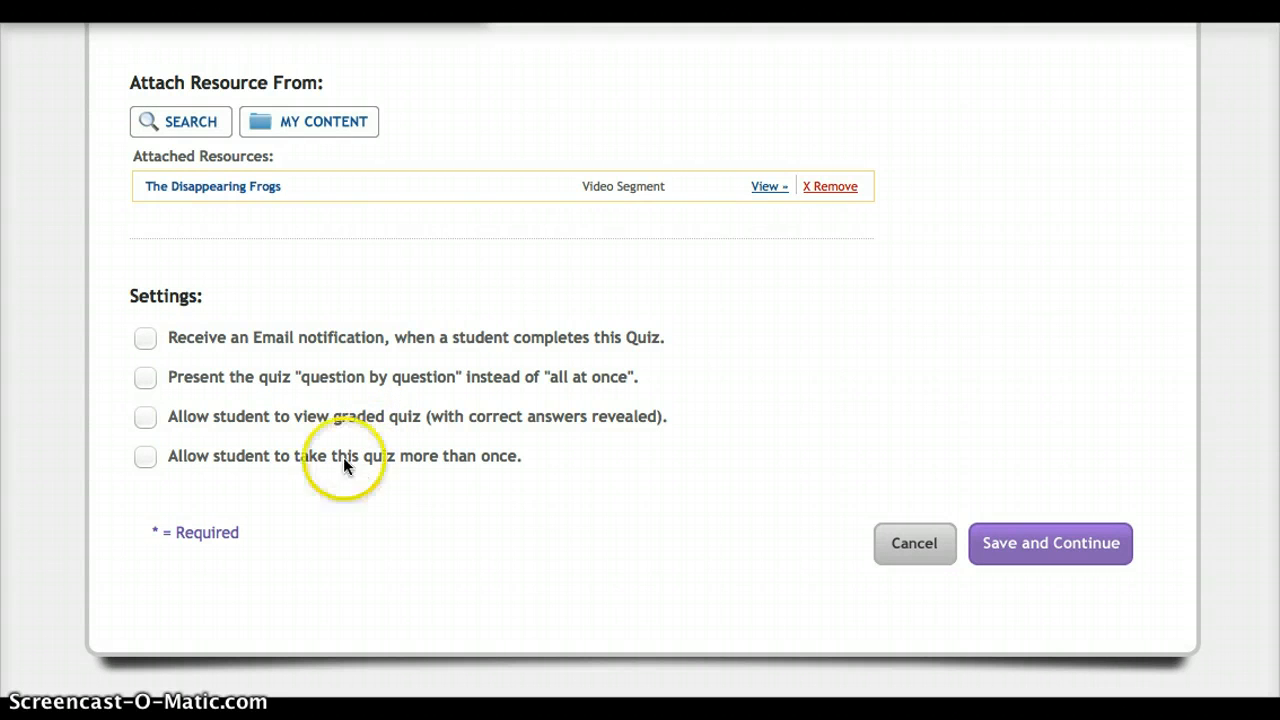
Set the quiz to be presented "question by question" and save it to the Science folder in My Content
left_click(143, 380)
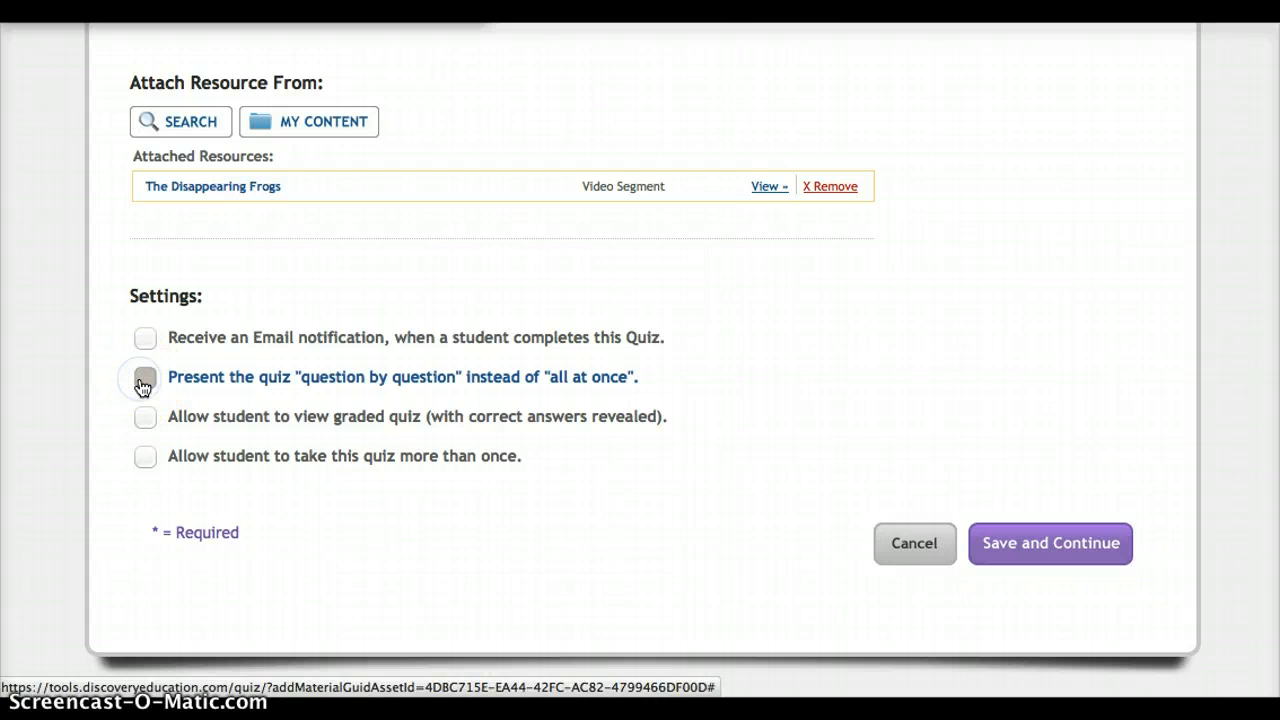
left_click(147, 378)
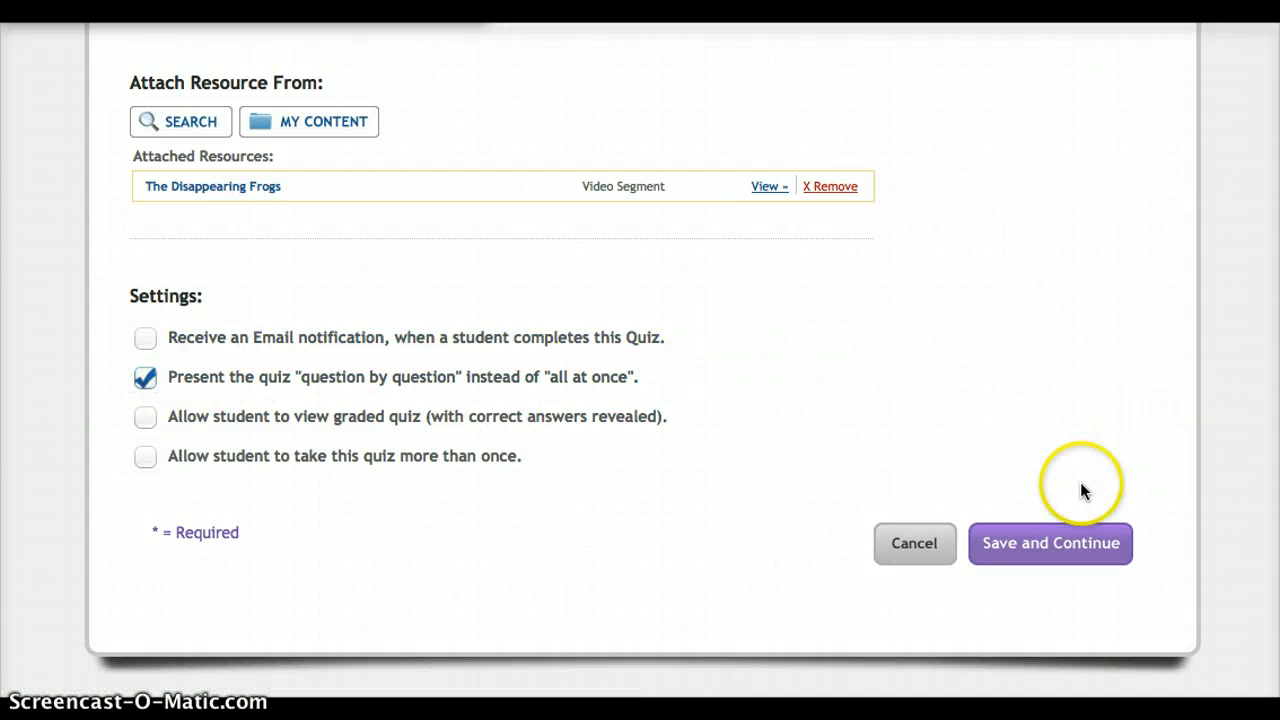
left_click(1063, 549)
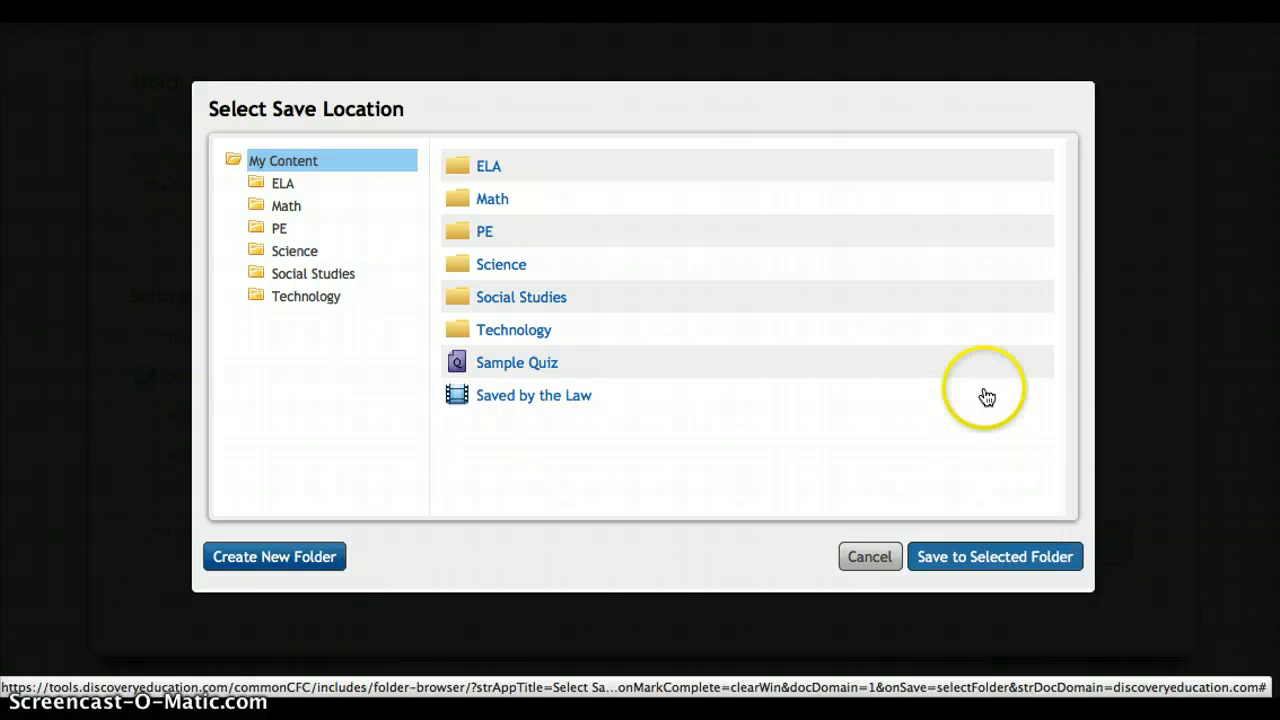
left_click(843, 298)
left_click(504, 277)
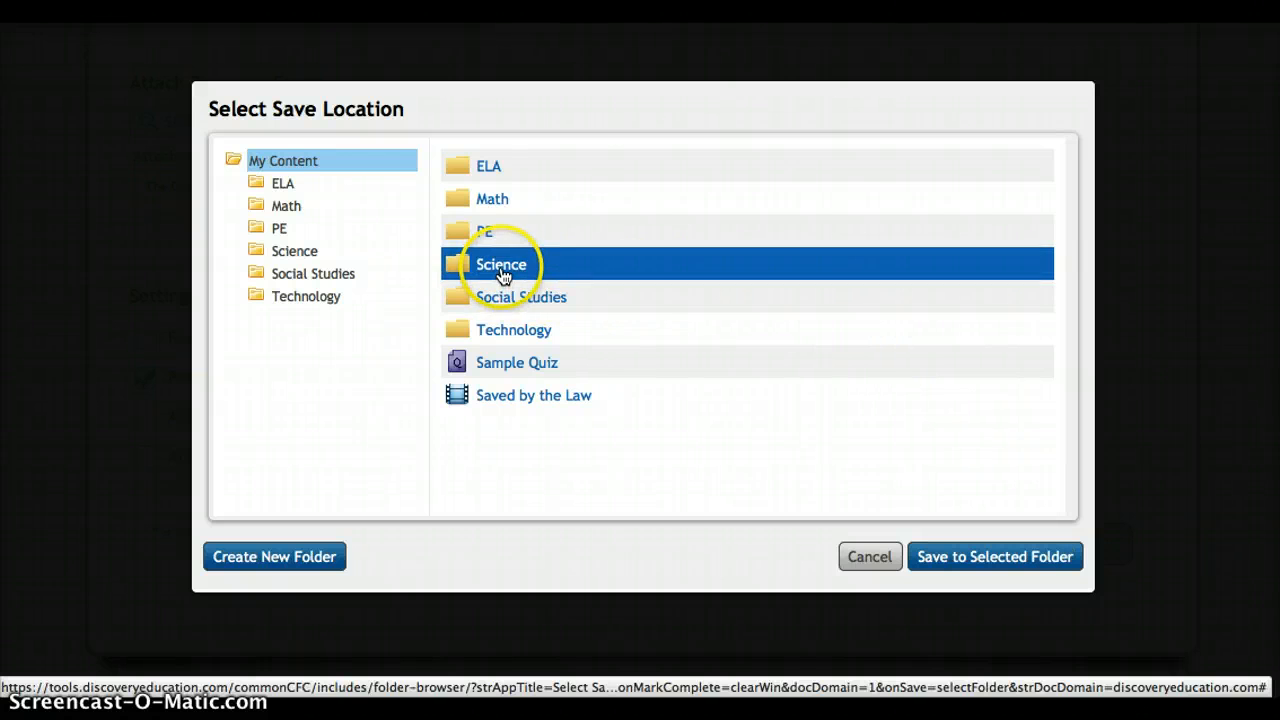
double_click(504, 277)
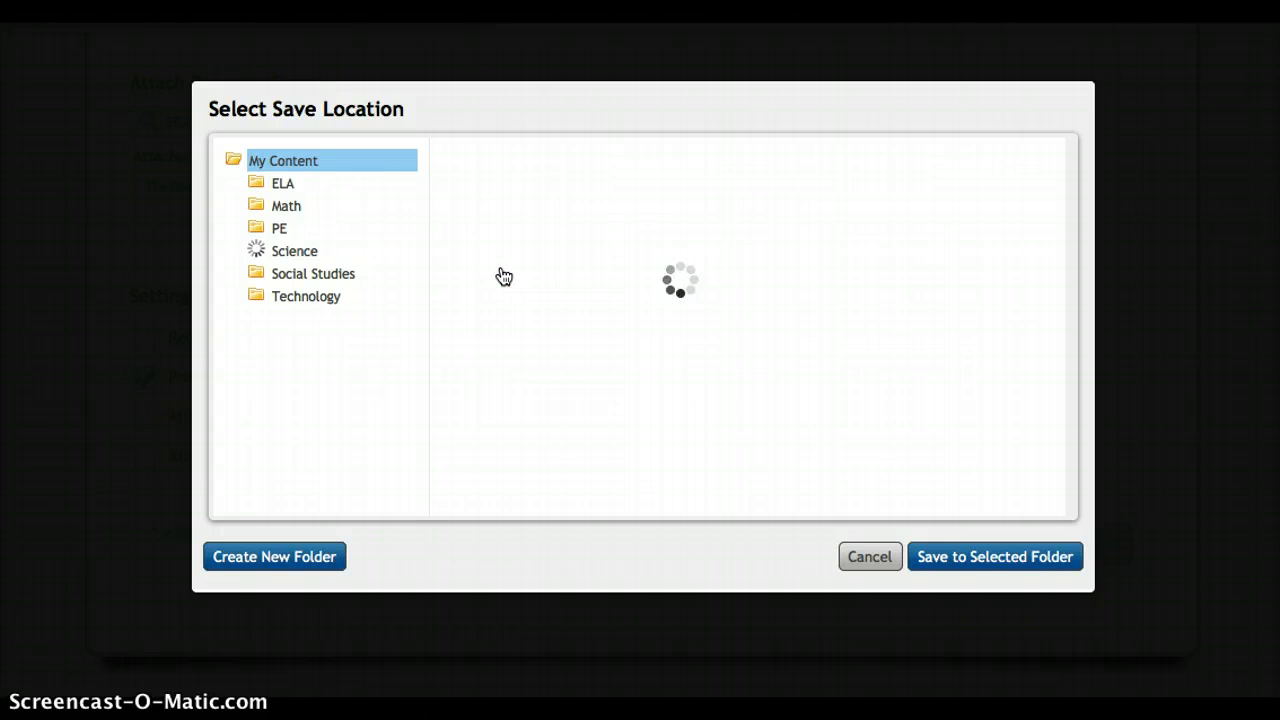
left_click(505, 262)
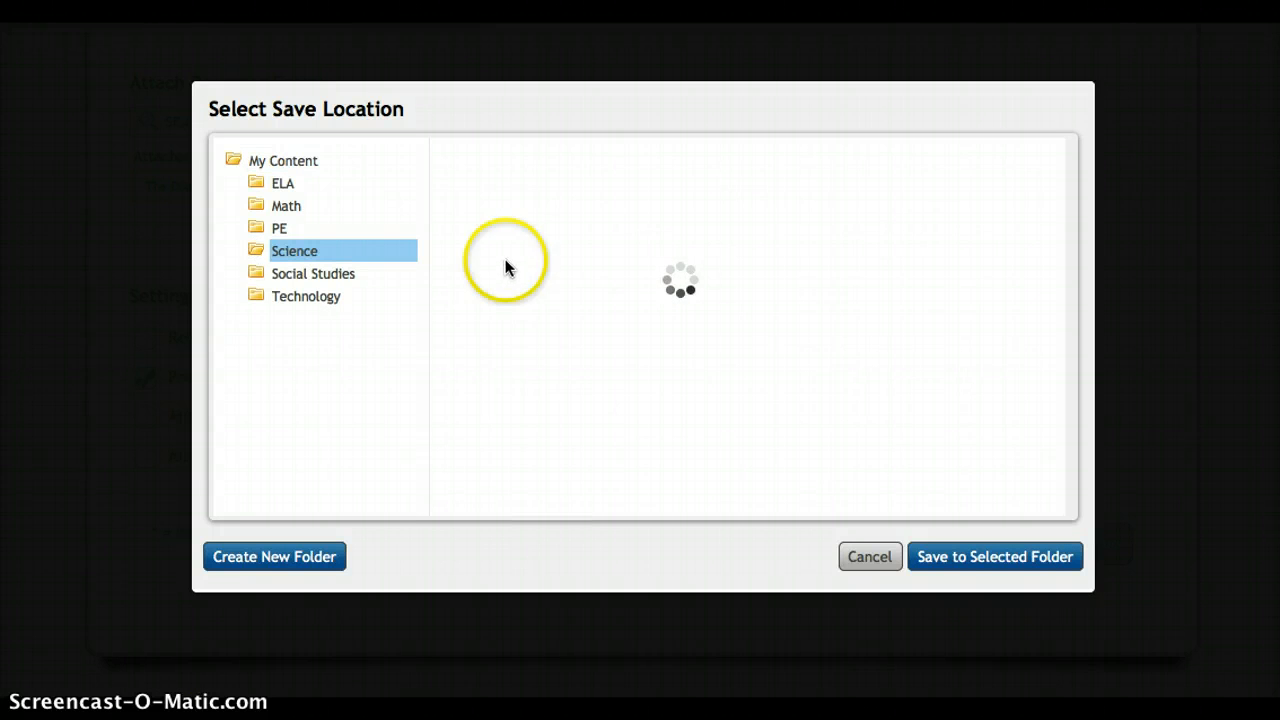
left_click(968, 562)
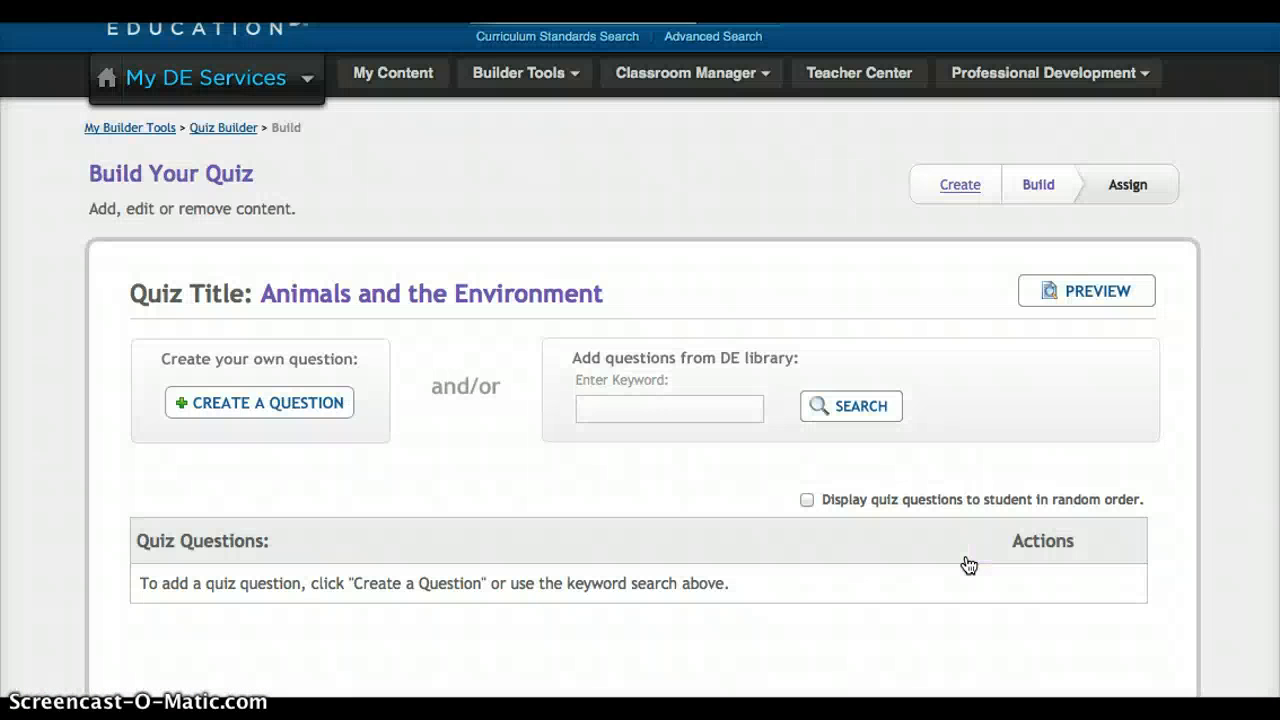
Start a new question for the quiz and set its type to Short Answer
scroll(968, 566, "down", 1)
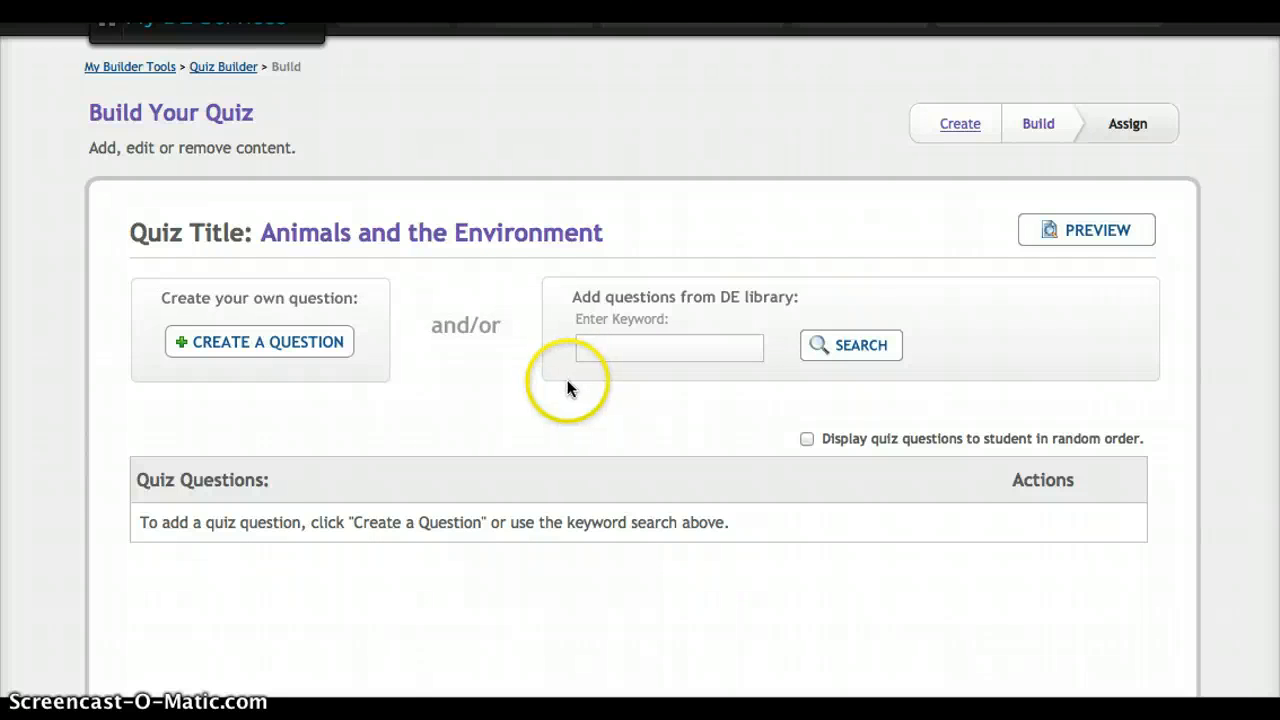
scroll(560, 385, "down", 1)
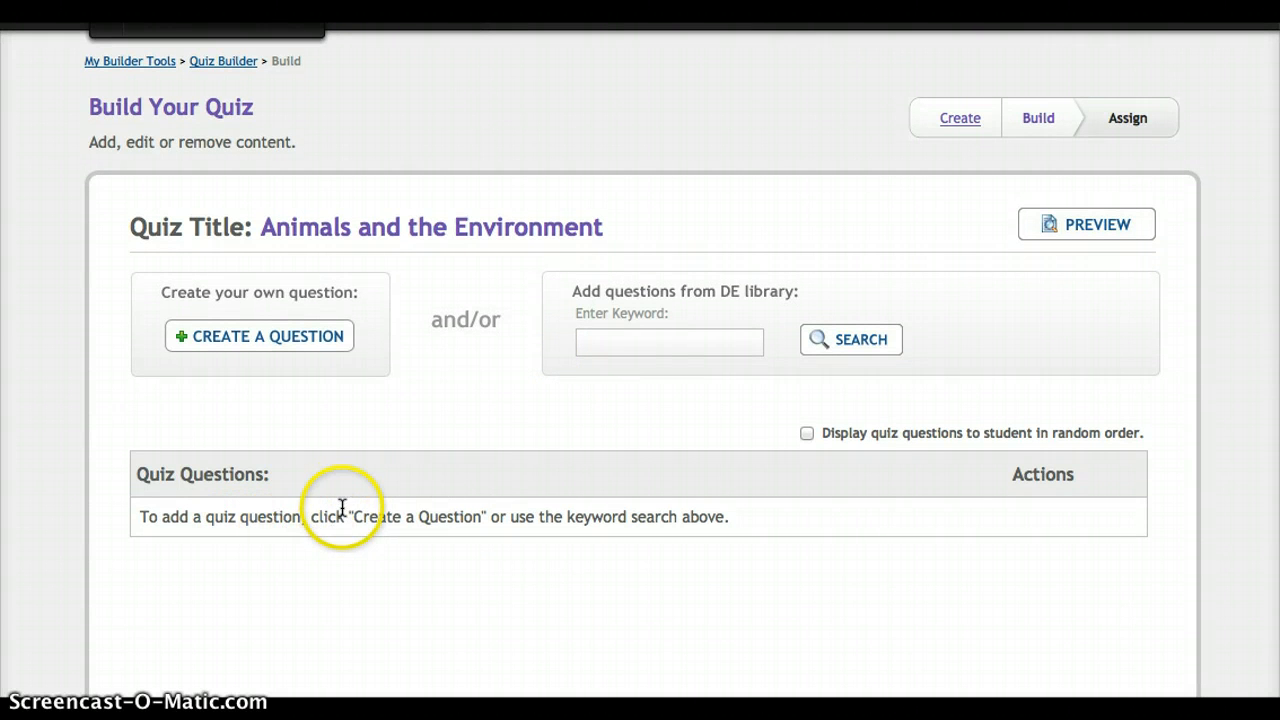
left_click(271, 343)
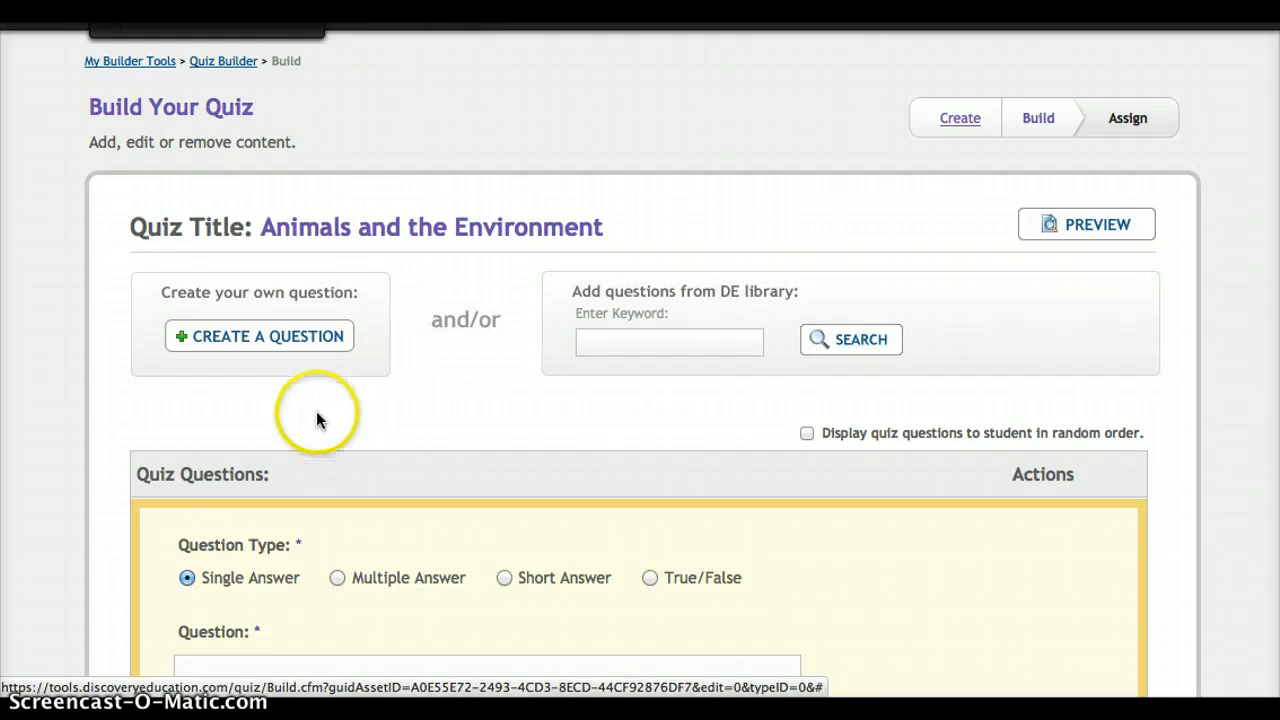
scroll(318, 418, "down", 3)
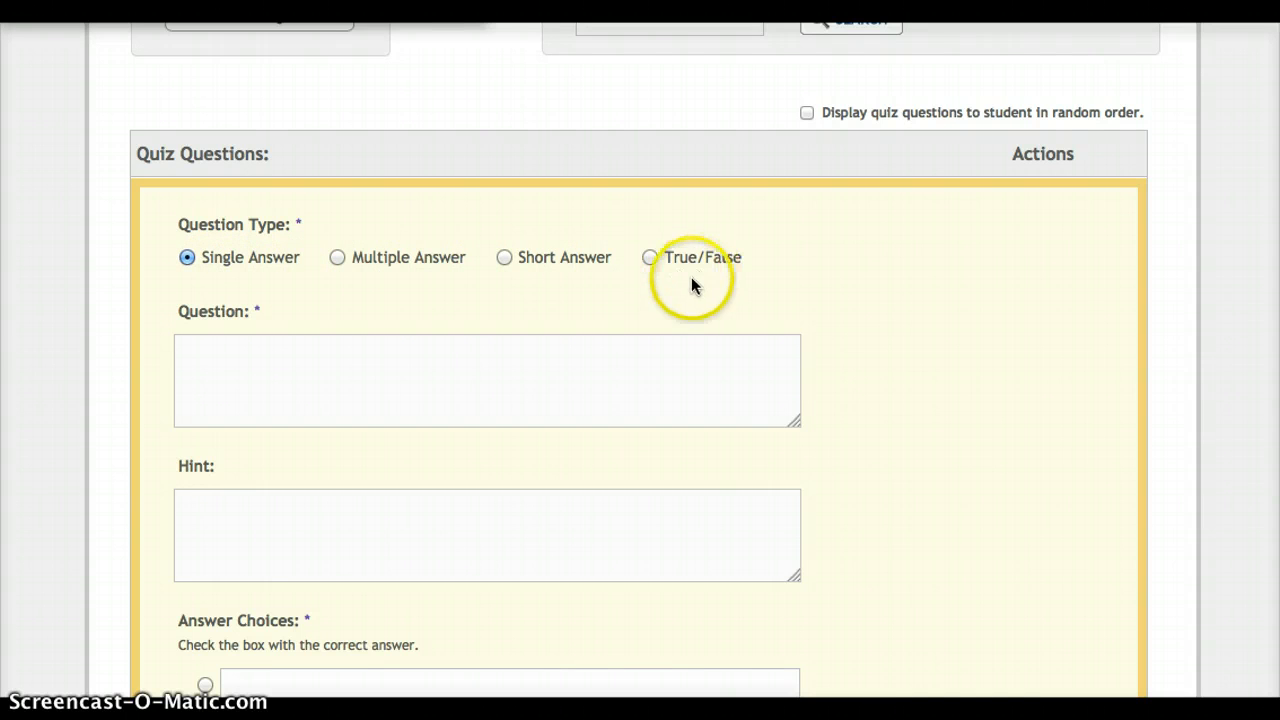
left_click(461, 360)
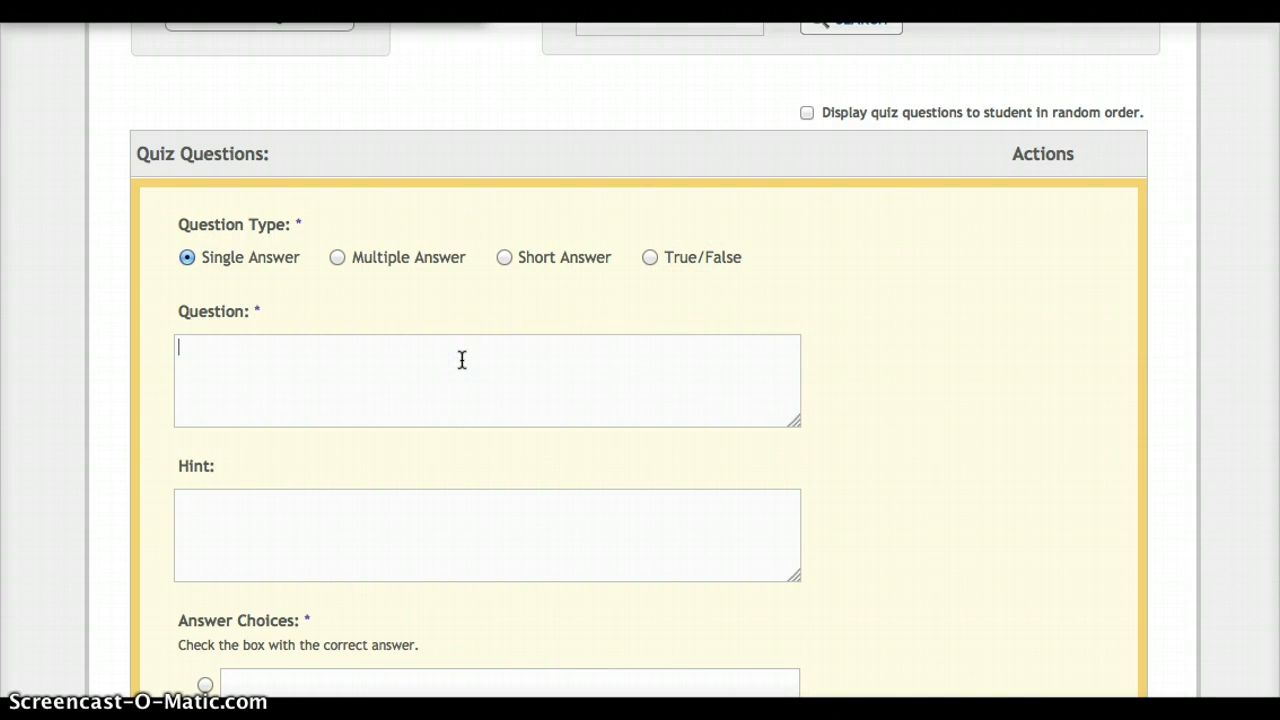
left_click(502, 256)
left_click(344, 344)
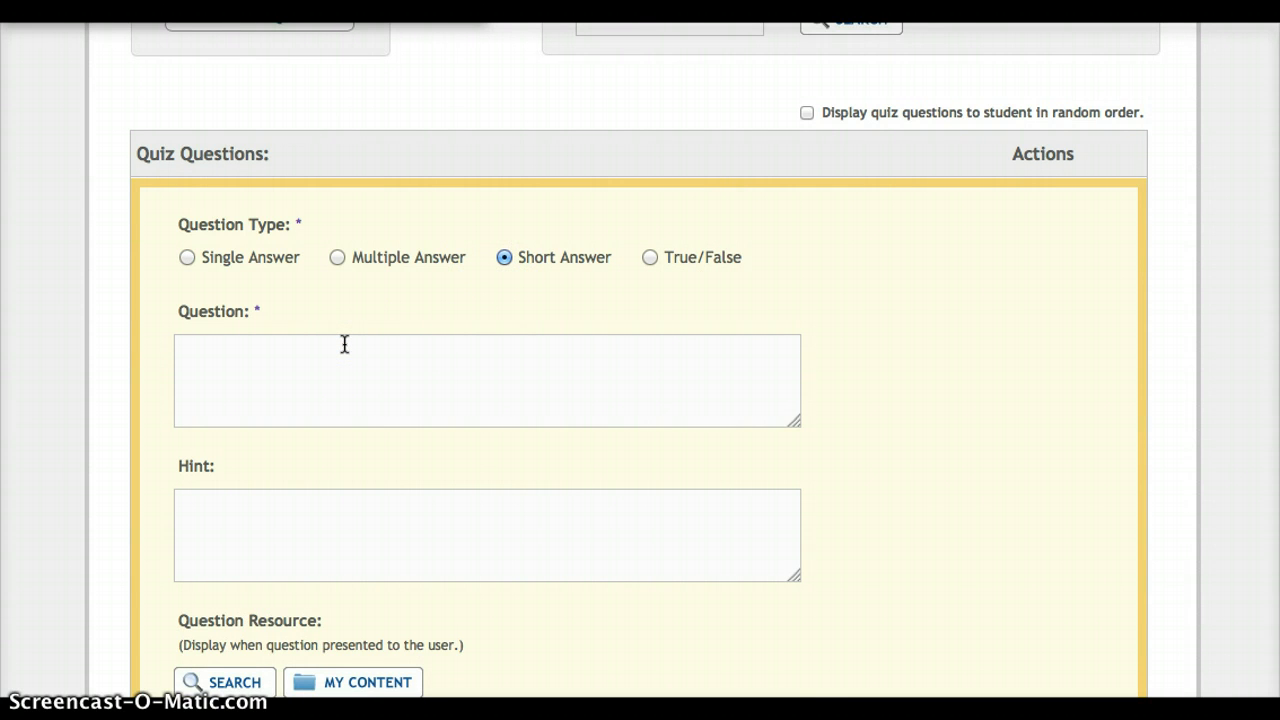
Enter the question text "How does the changing the environment impact the life of a frog?"
type("How does the changi")
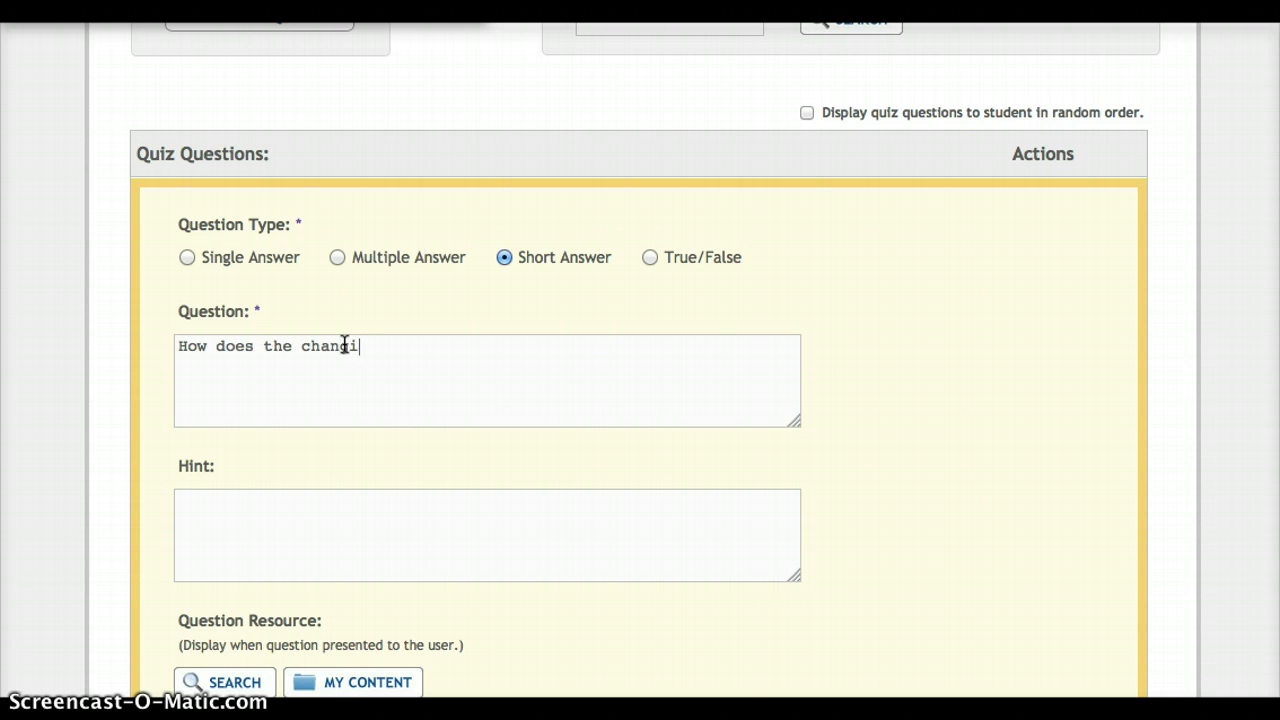
type("ng ehe")
key("BackSpace")
key("BackSpace")
key("BackSpace")
type("the environment")
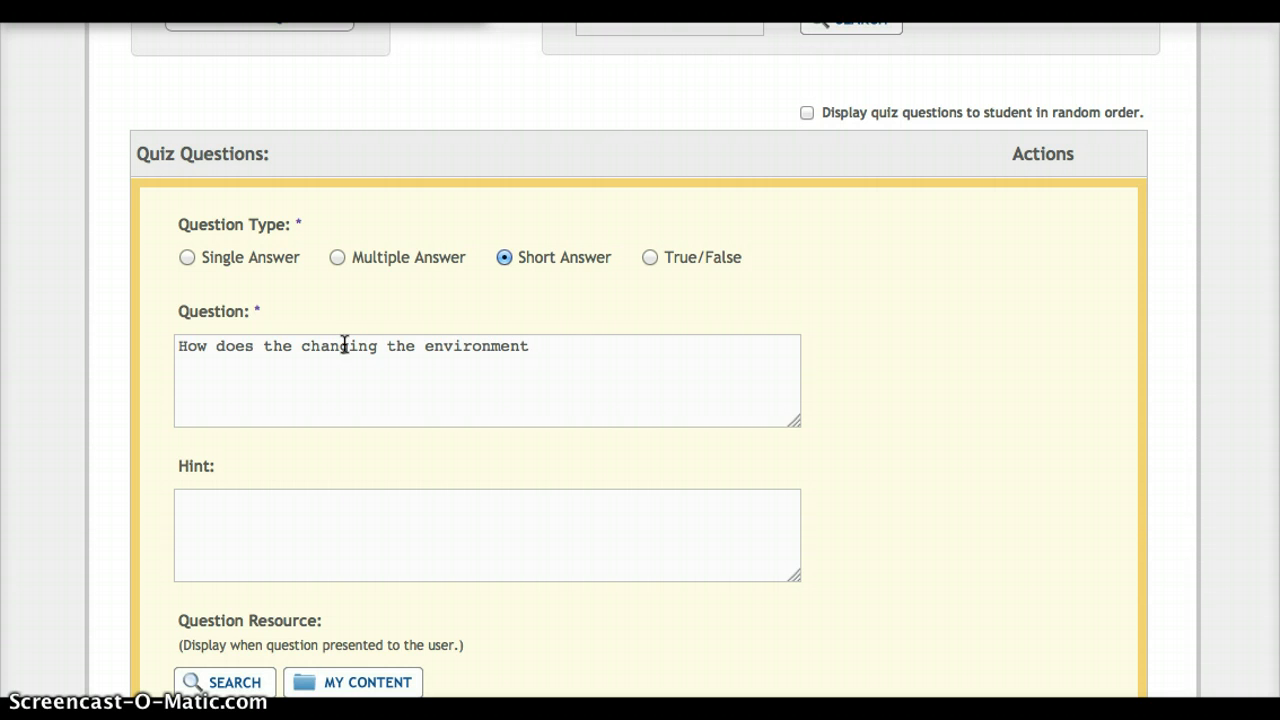
type(" impo")
type("ct the life of a f")
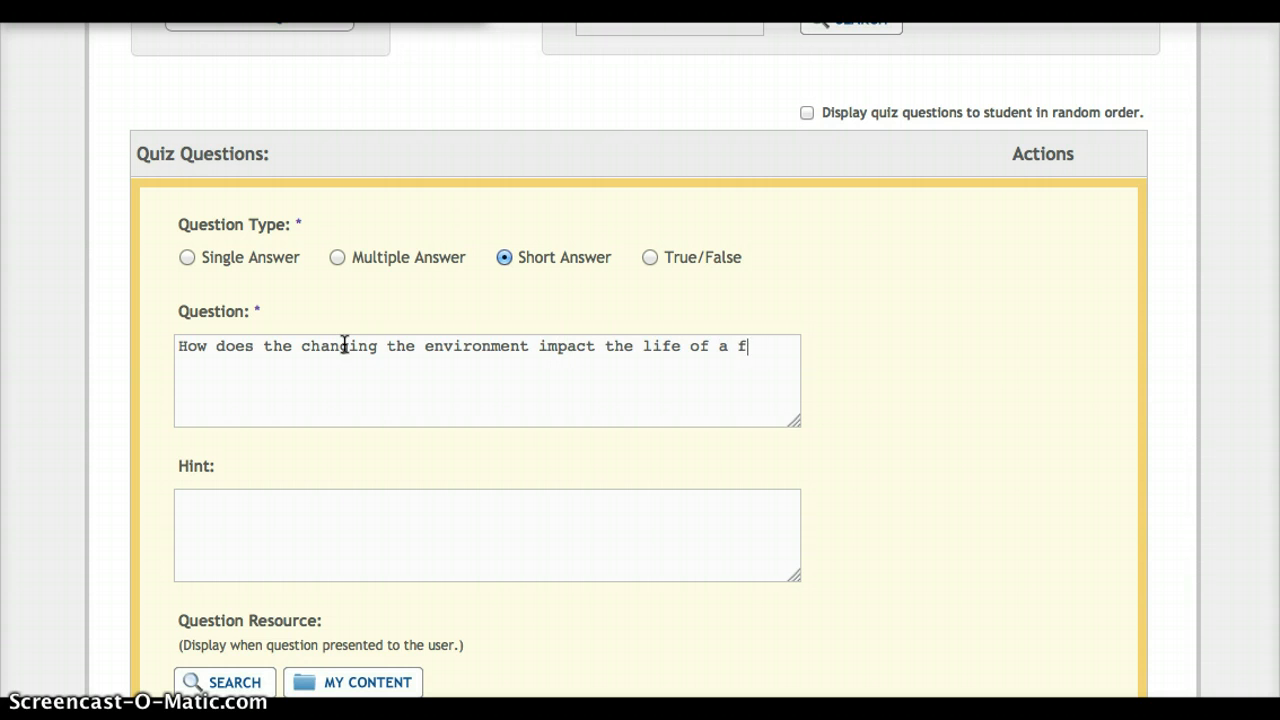
type("rog?")
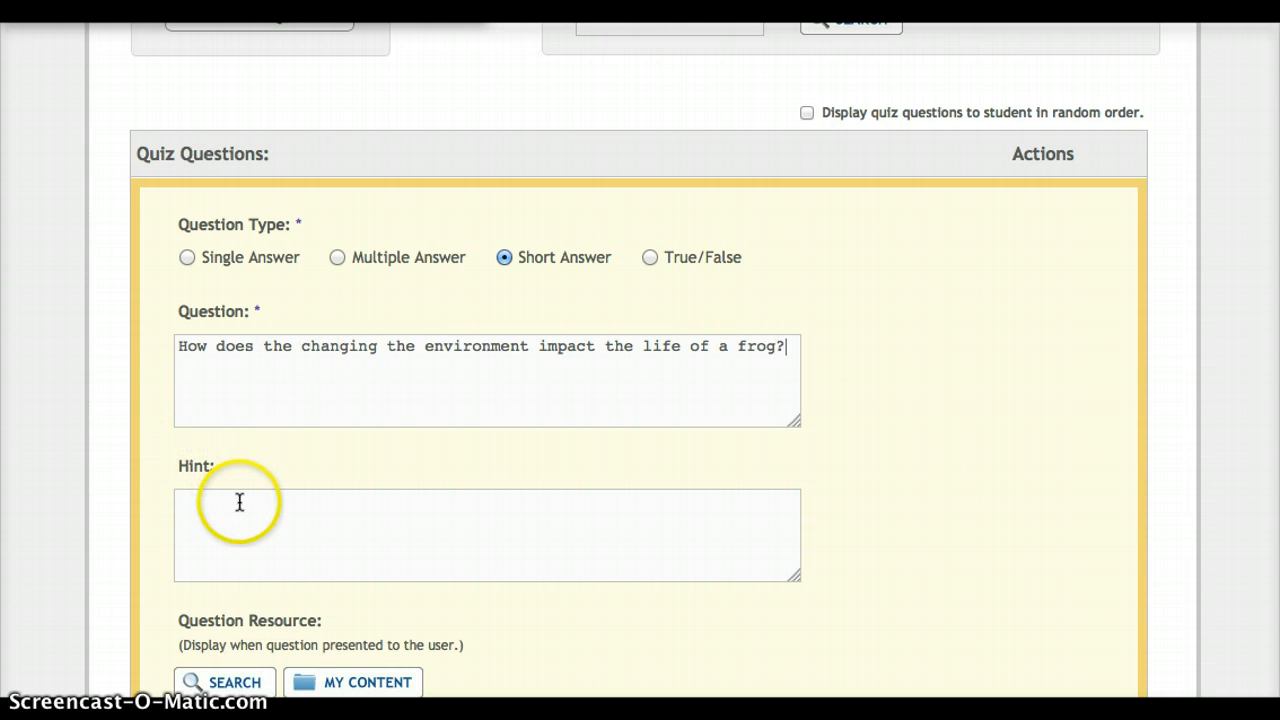
Remove the extra "the" before "changing" in the frog question and finish editing it
left_click(292, 350)
key("BackSpace")
key("BackSpace")
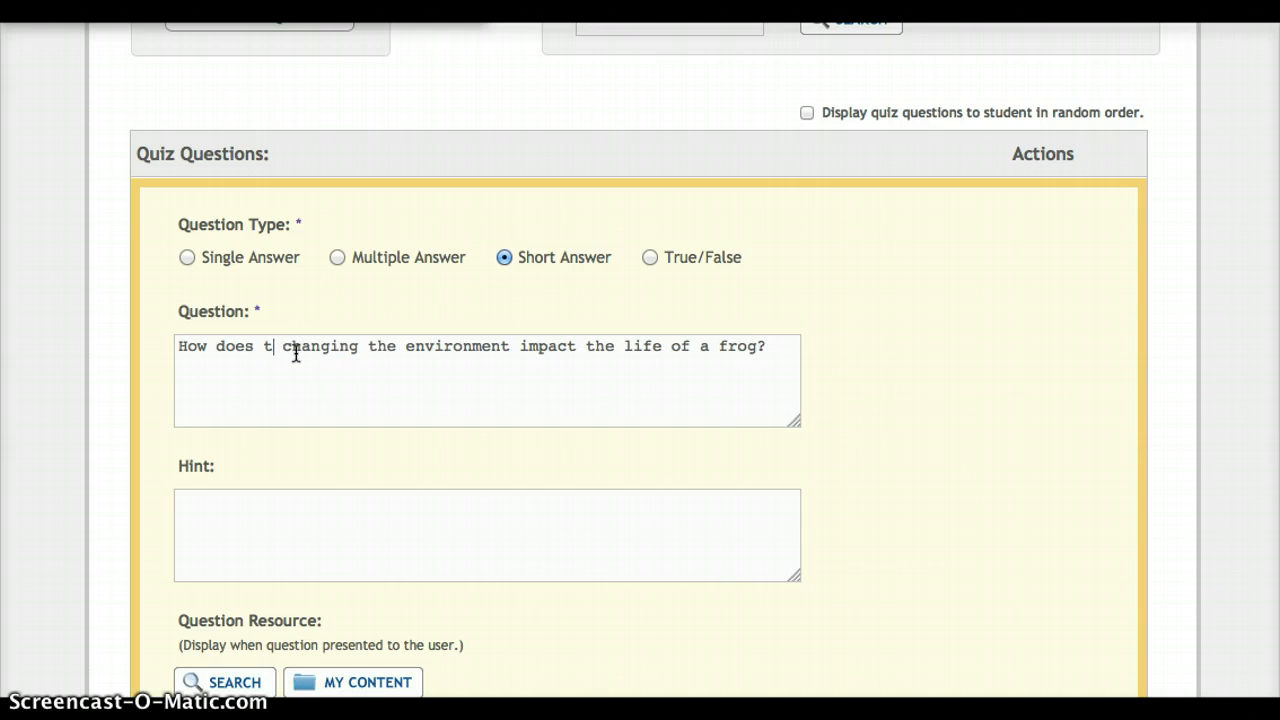
key("BackSpace")
key("BackSpace")
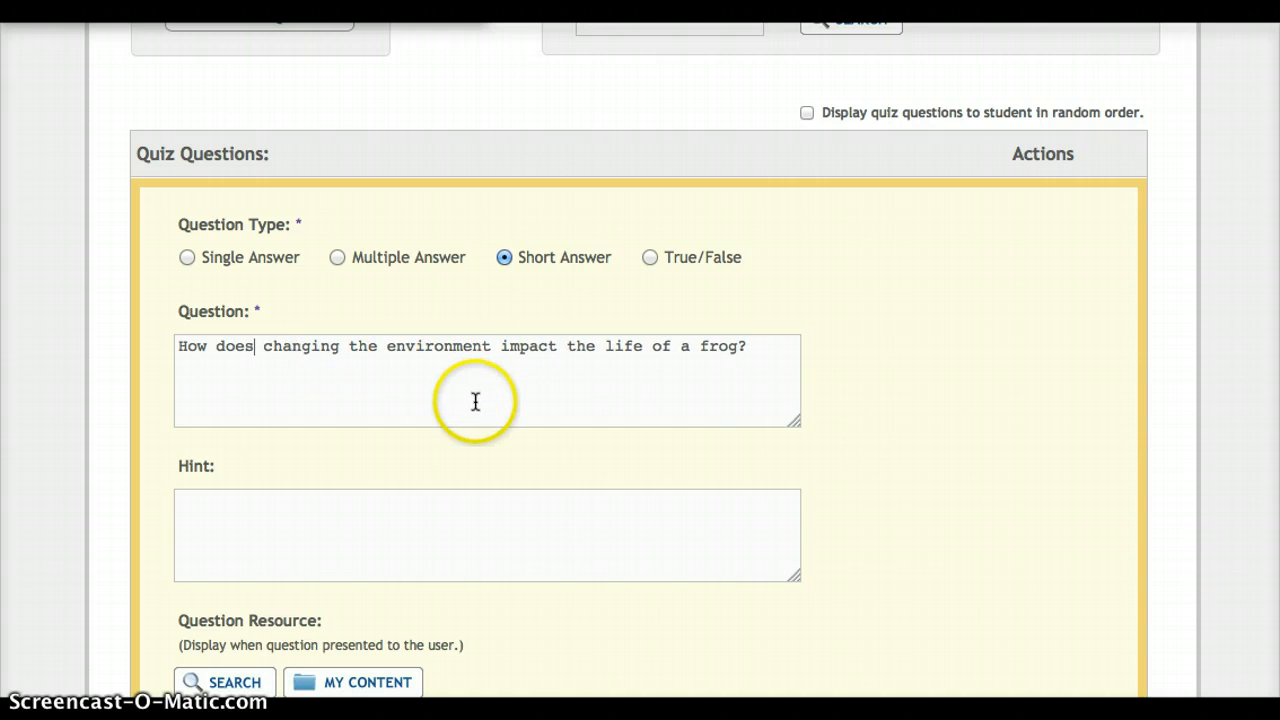
scroll(475, 401, "down", 5)
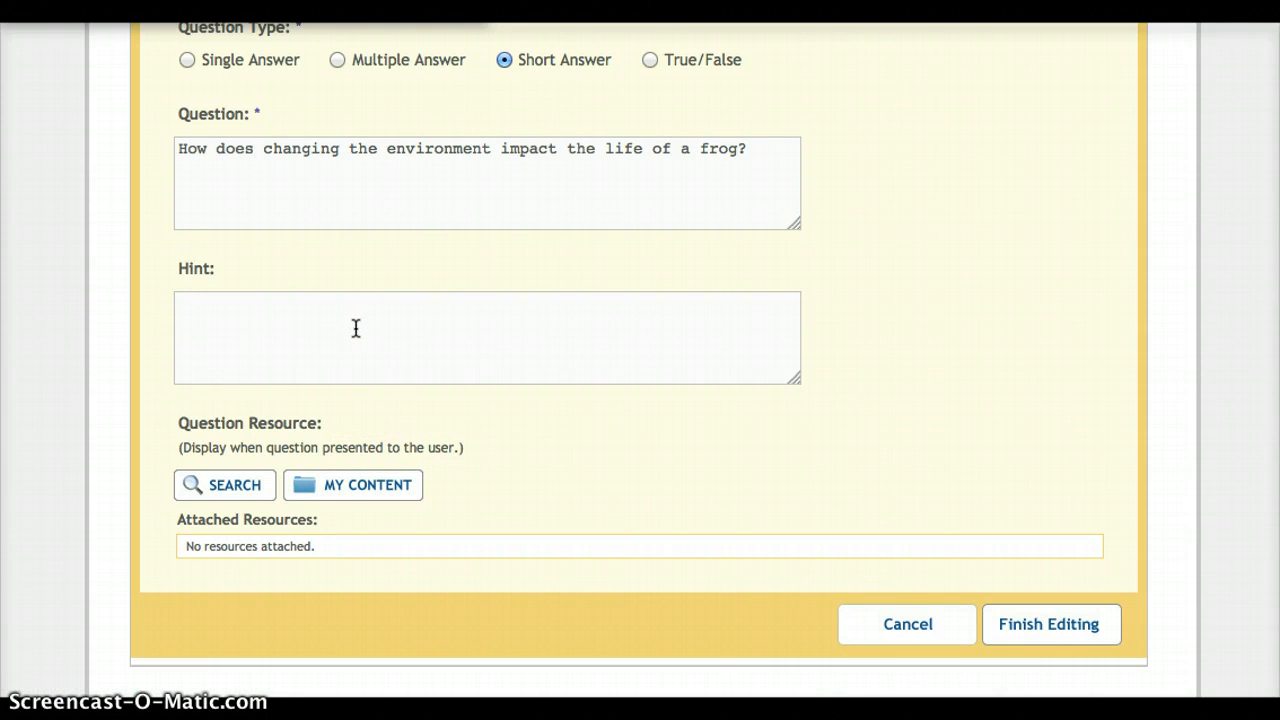
left_click(1048, 623)
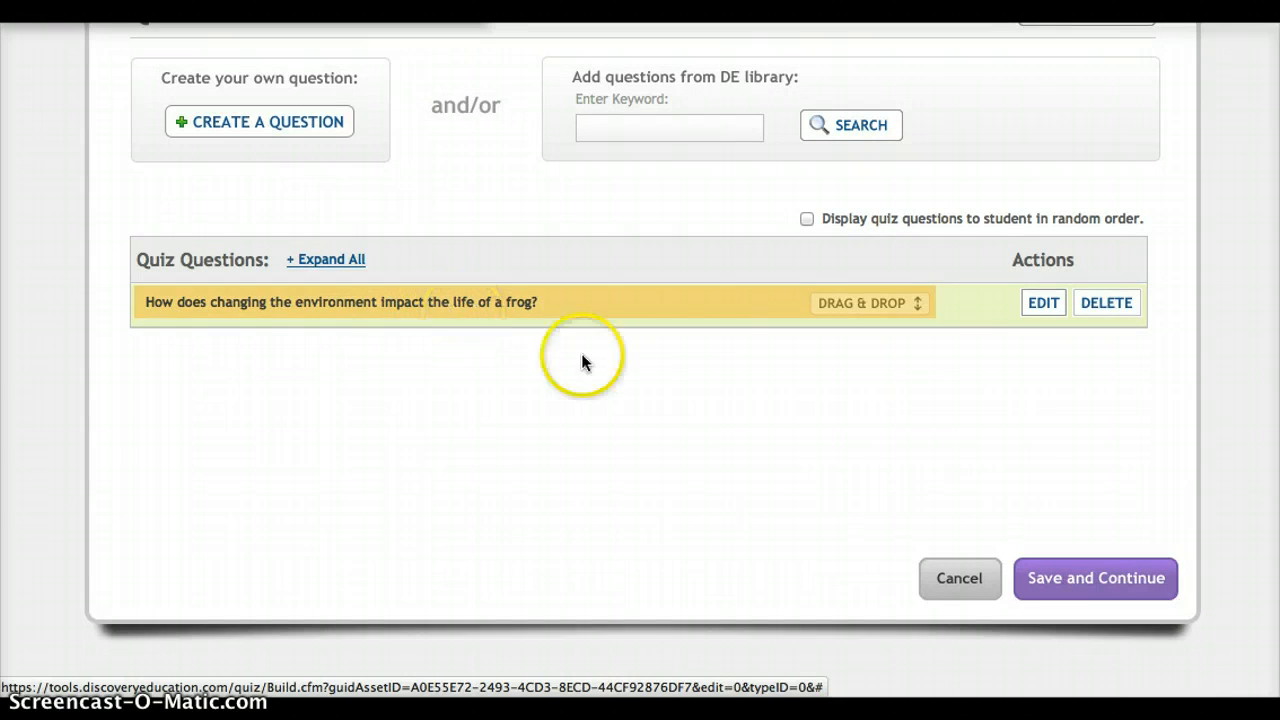
Start a second question for the quiz with the Short Answer type
left_click(273, 108)
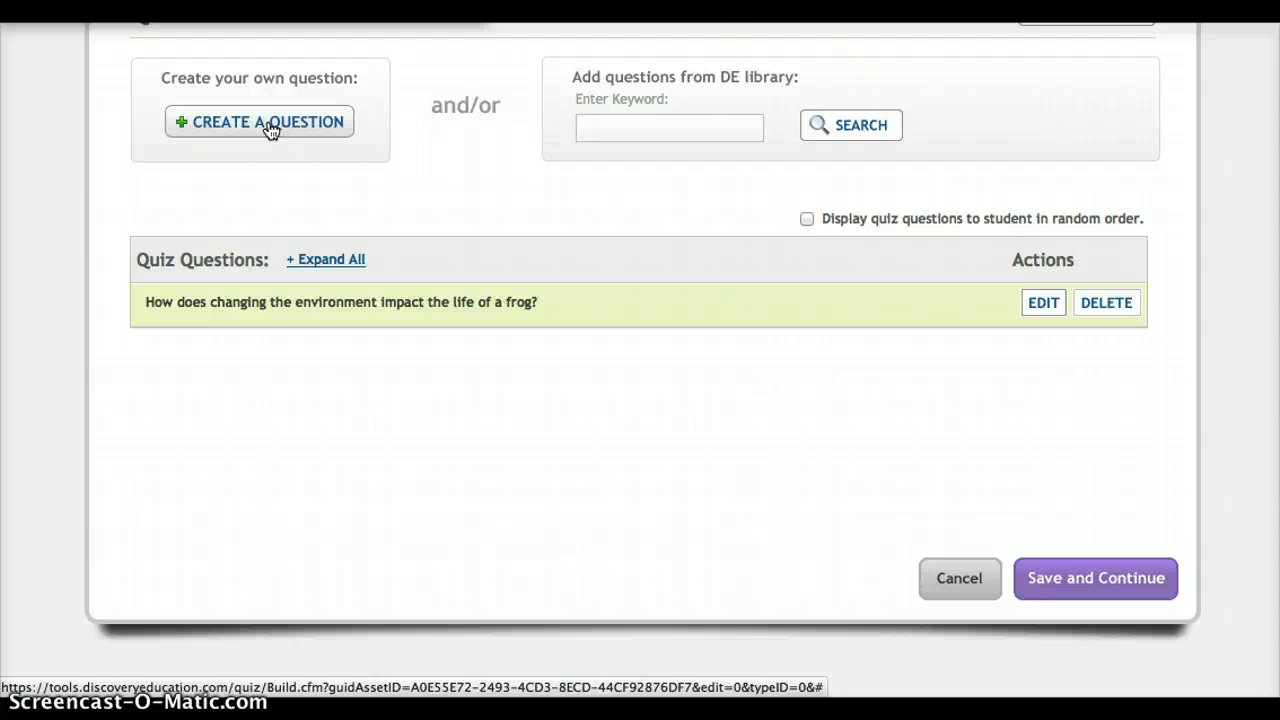
left_click(270, 124)
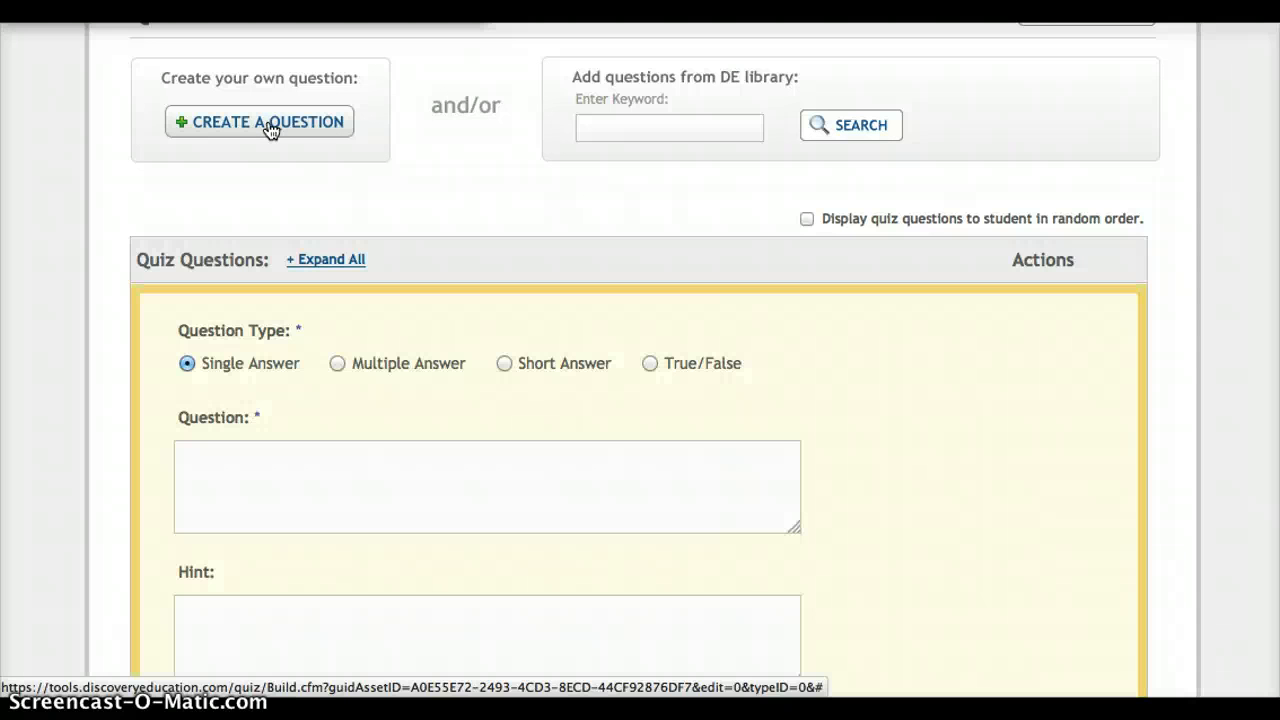
left_click(506, 366)
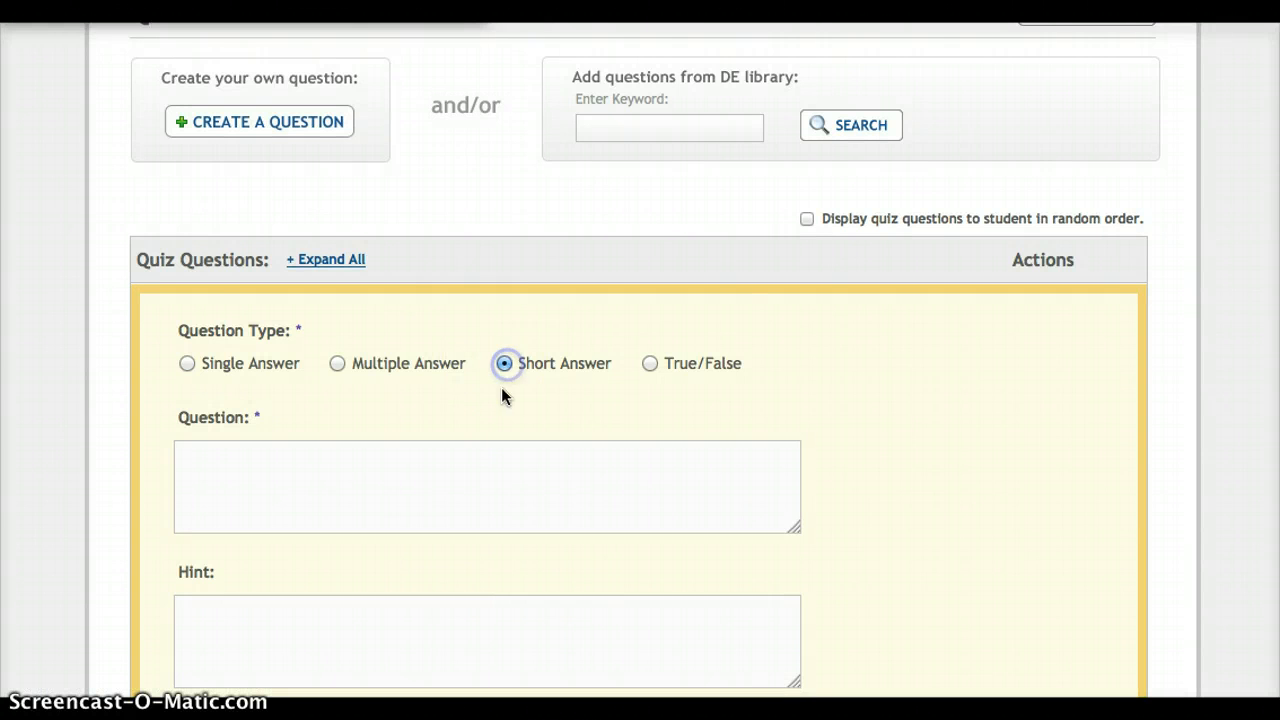
scroll(400, 393, "down", 1)
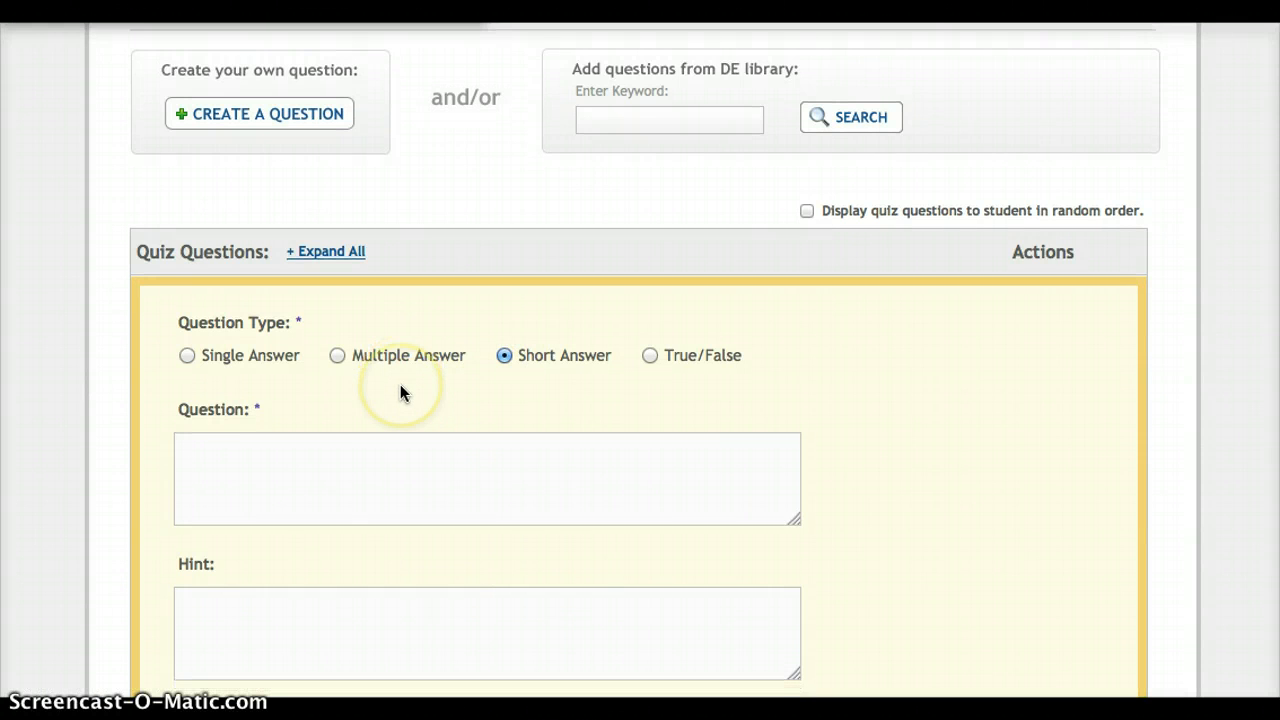
left_click(263, 451)
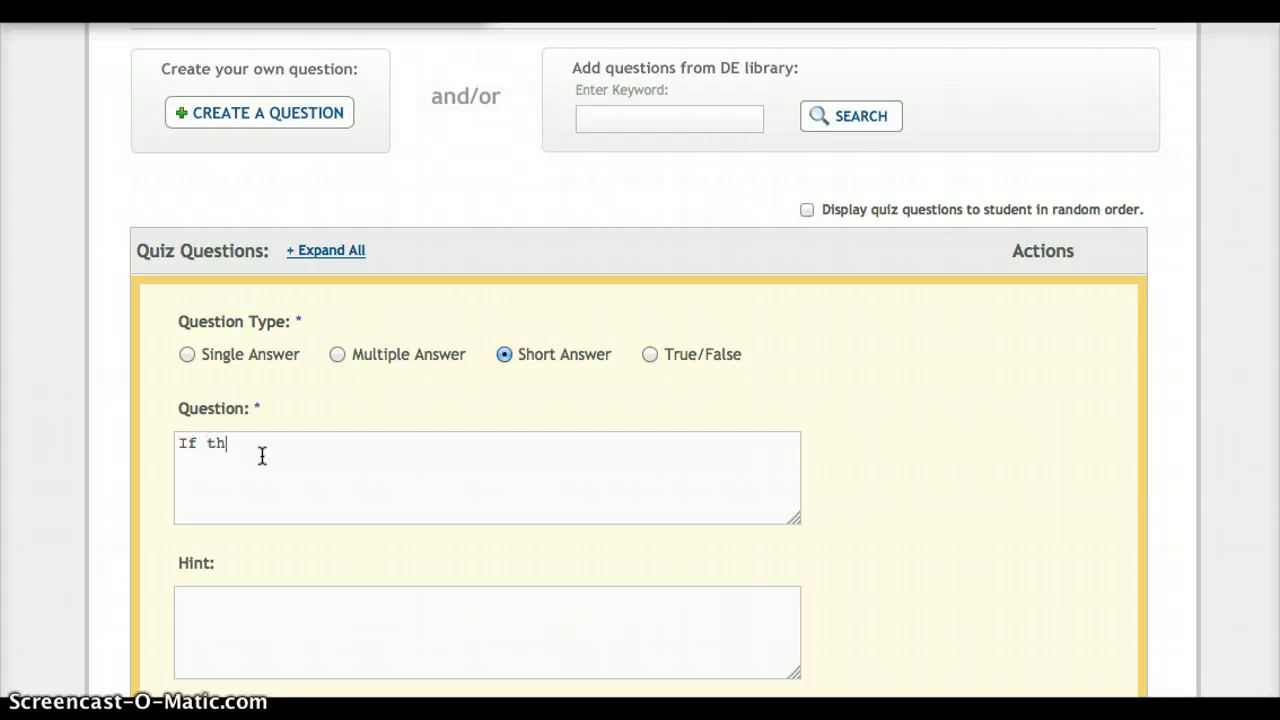
Enter the question "If the ozone disappears, what might happen to the animals?" without hint or resource, and finish editing it
type("If the ozone disappers, what m")
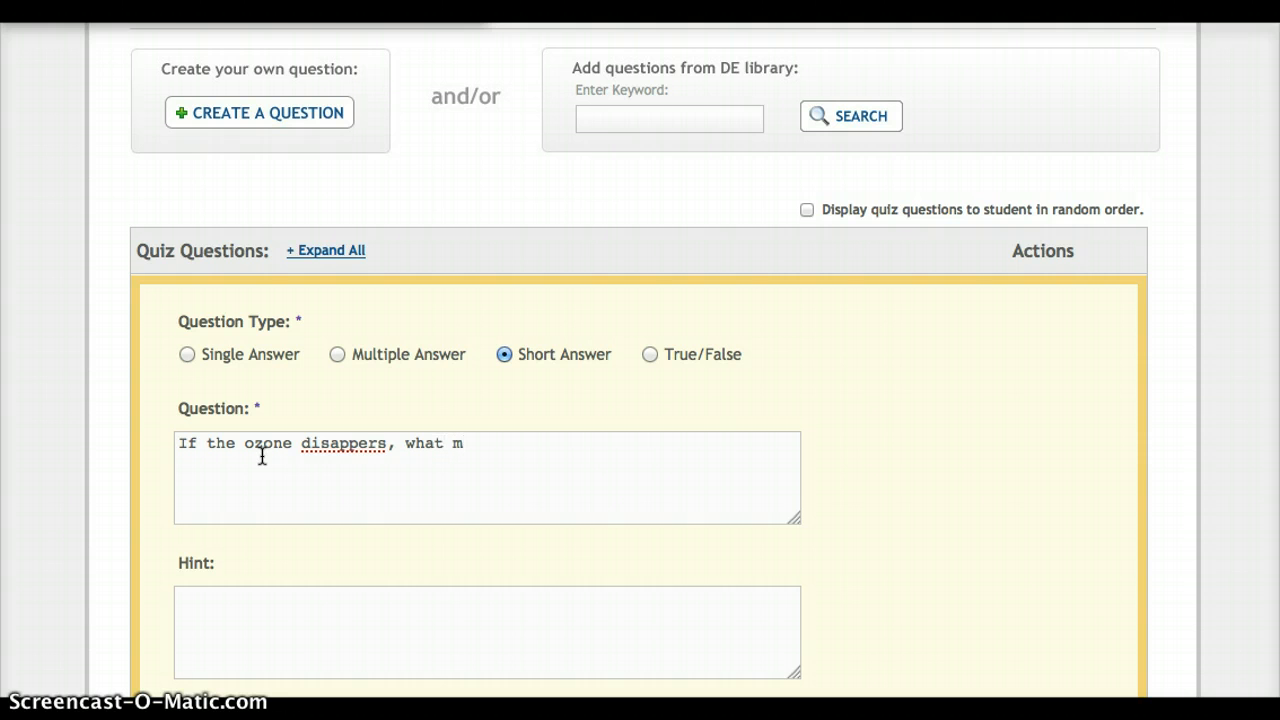
type("ight happen to")
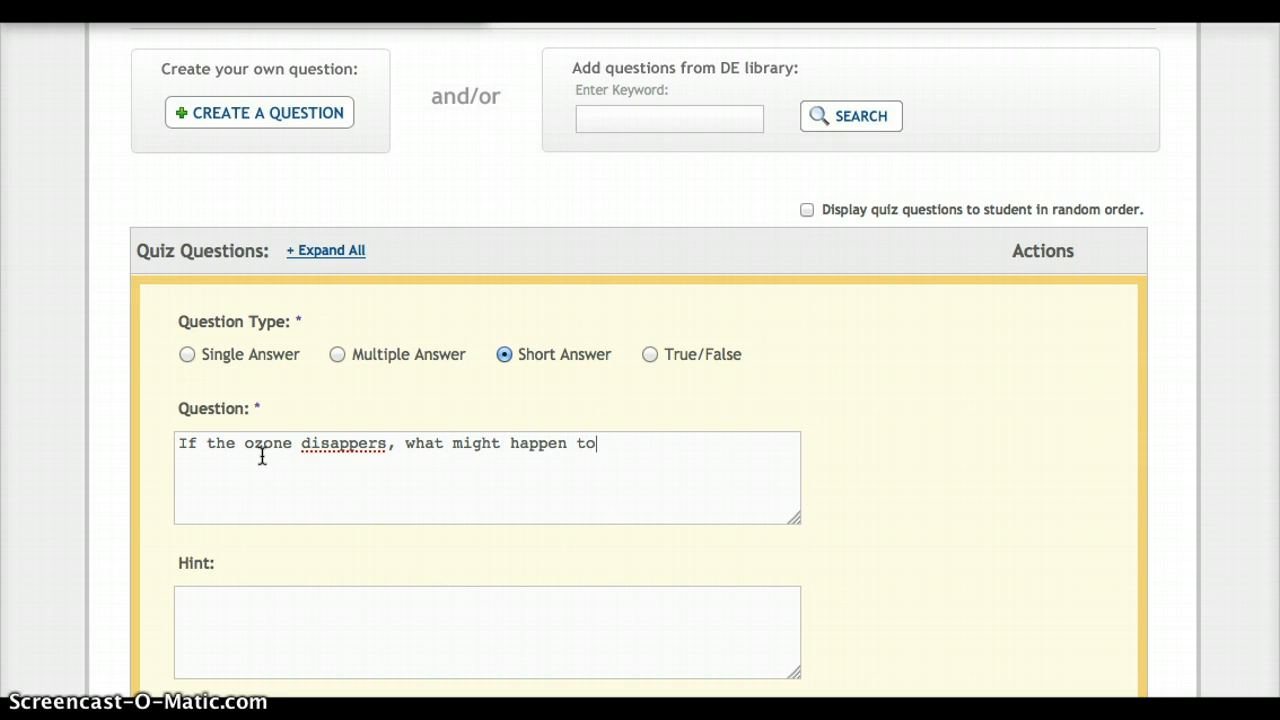
type(" the animals?")
left_click(363, 444)
type("a")
scroll(444, 524, "down", 3)
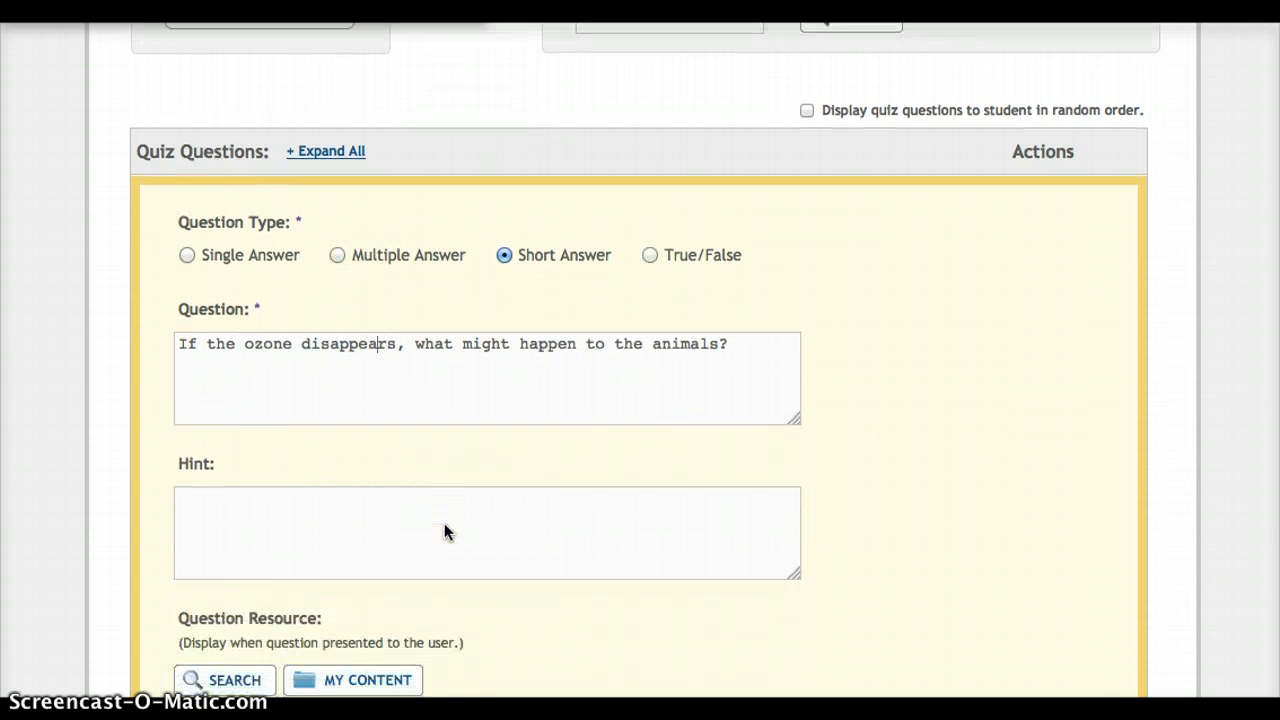
scroll(444, 531, "down", 2)
left_click(389, 550)
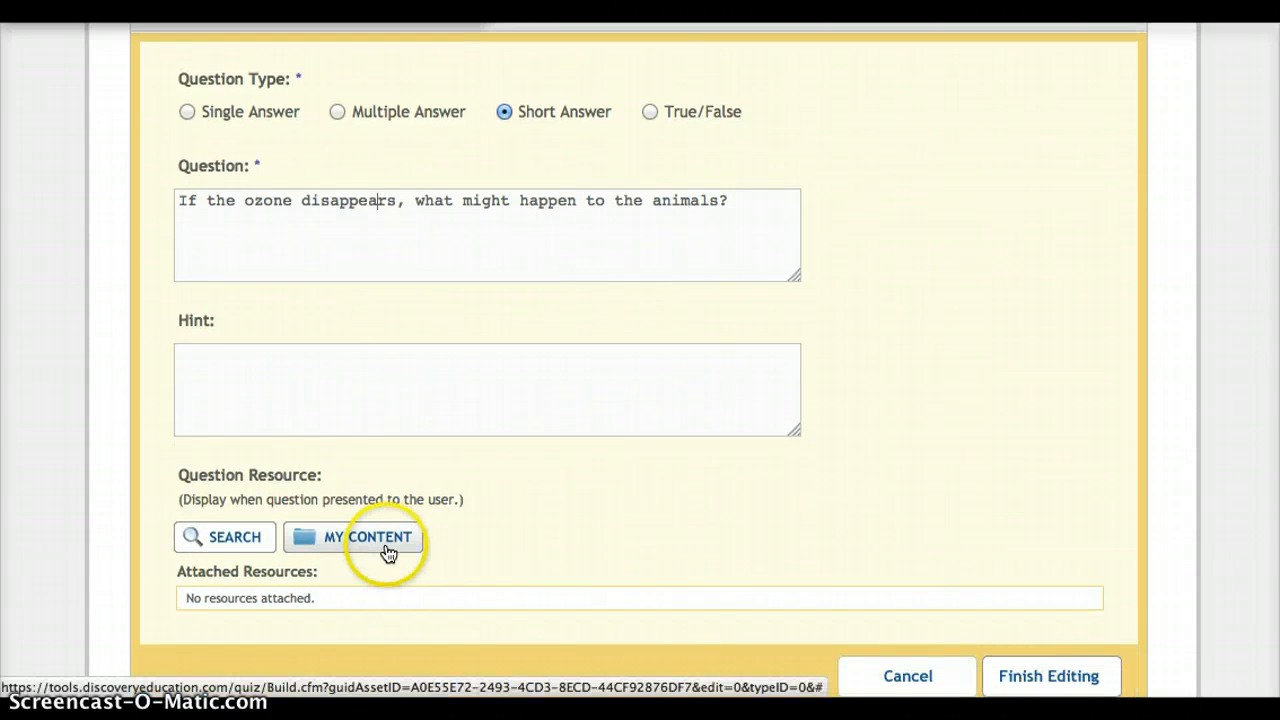
scroll(388, 553, "down", 2)
scroll(388, 553, "down", 1)
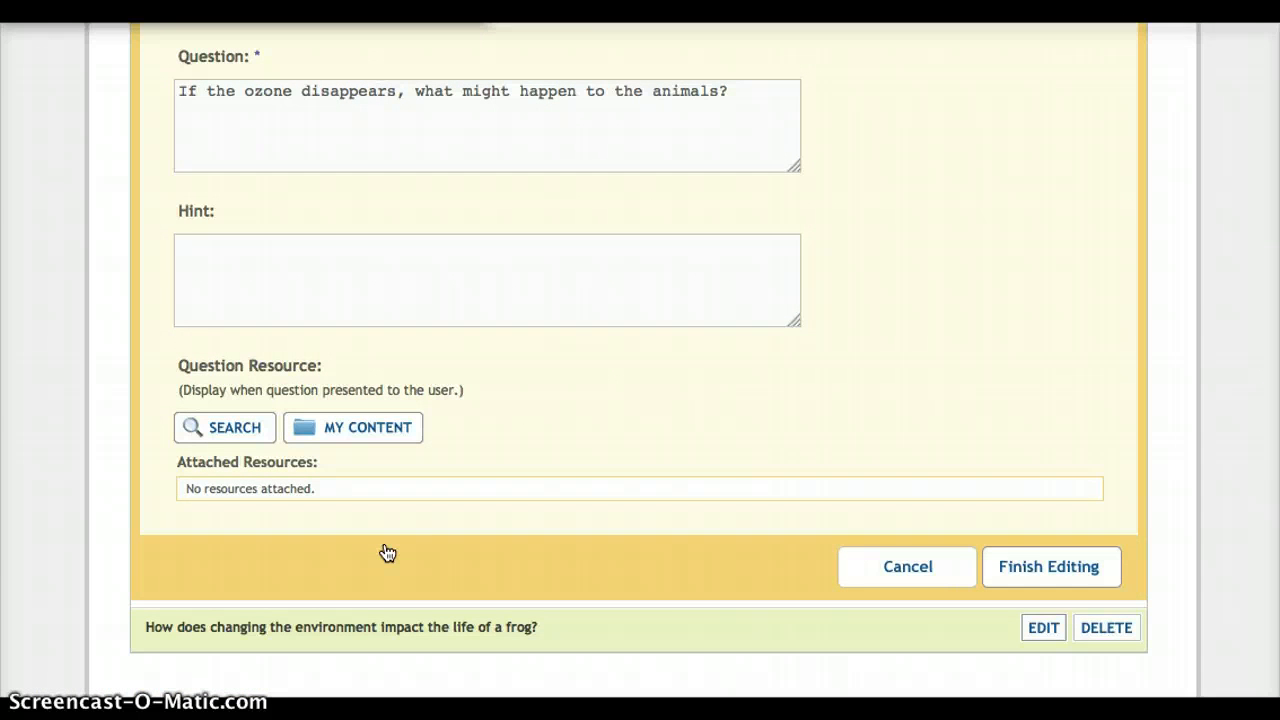
left_click(1035, 561)
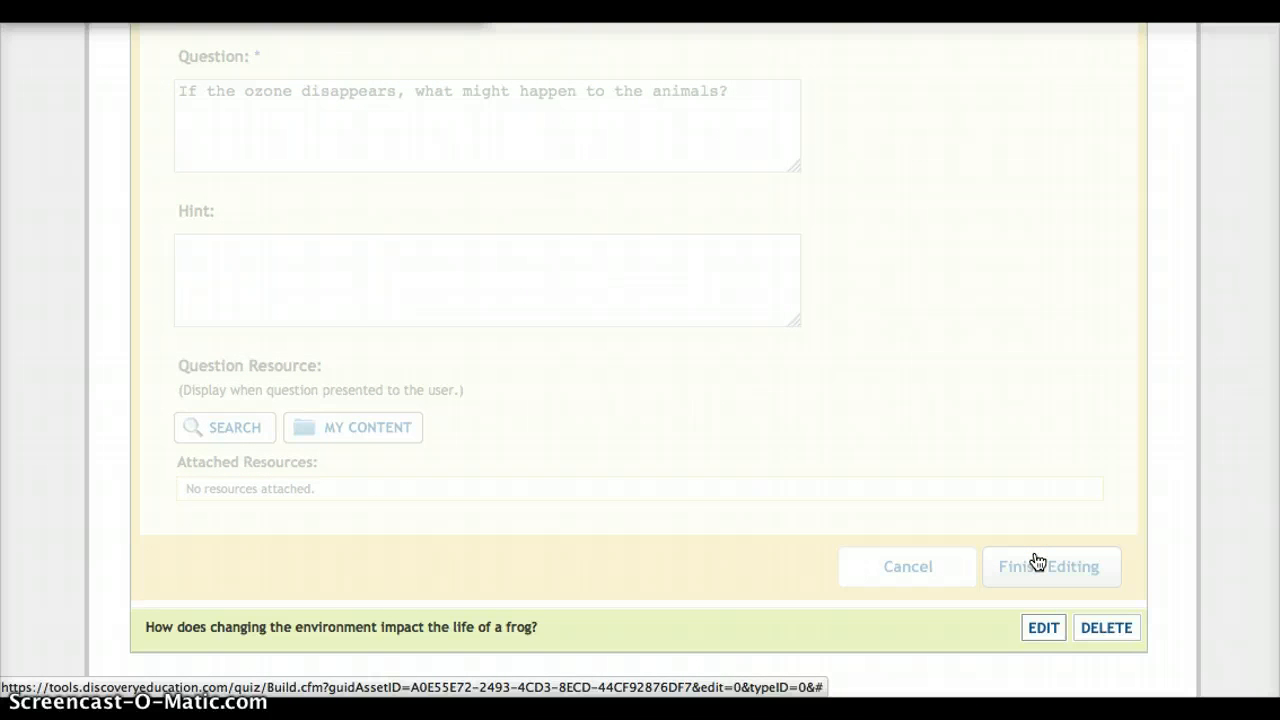
Move the ozone question below the frog question and save the quiz questions to continue to assigning
scroll(705, 43, "up", 4)
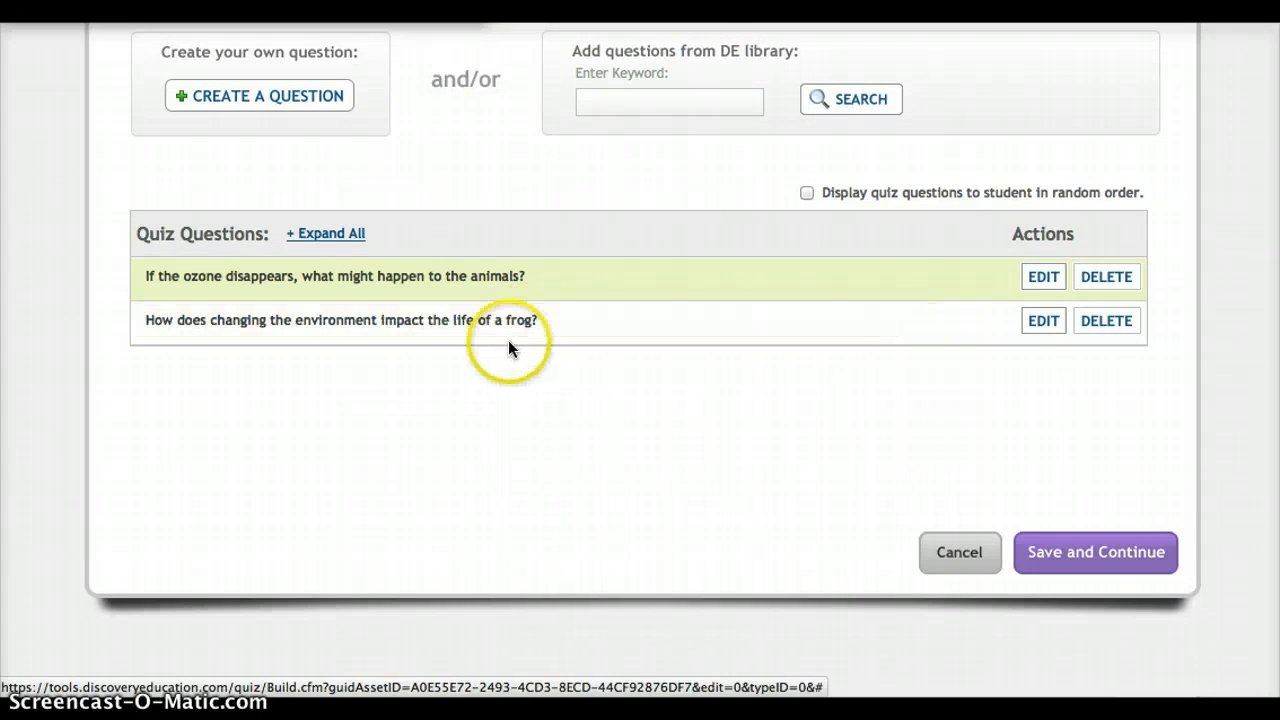
mouse_move(524, 282)
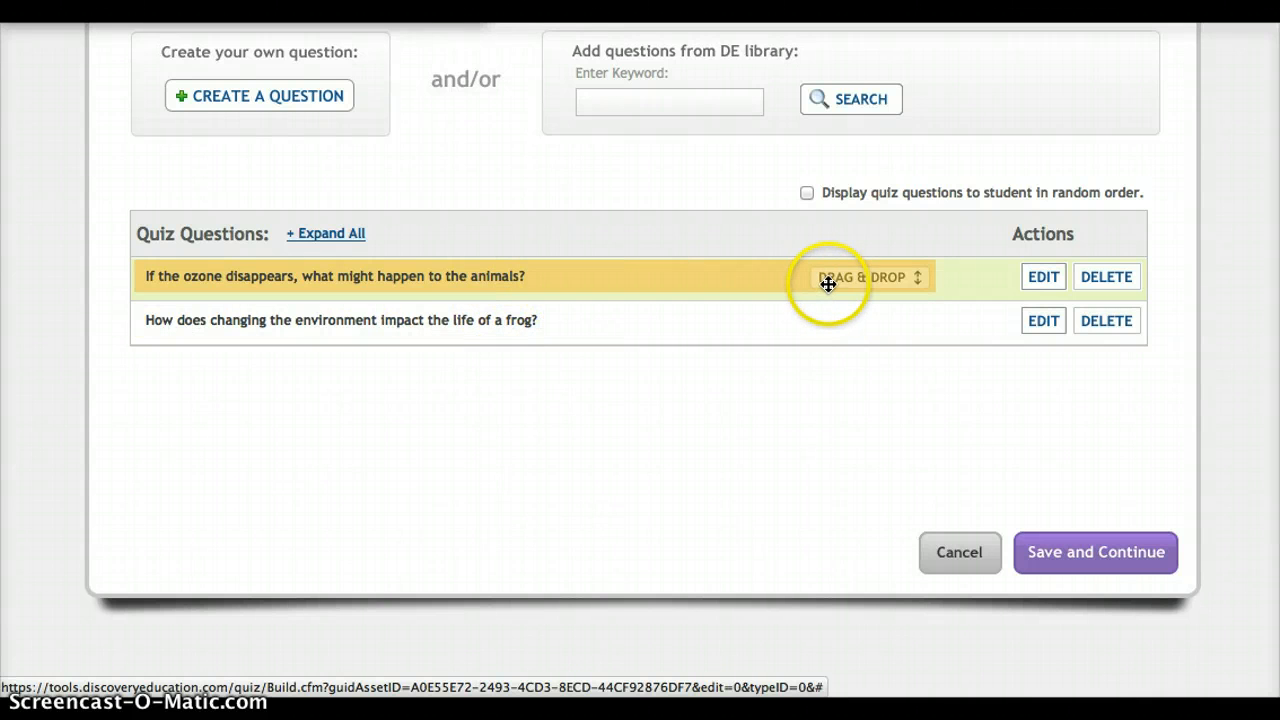
left_click_drag(828, 284, 829, 343)
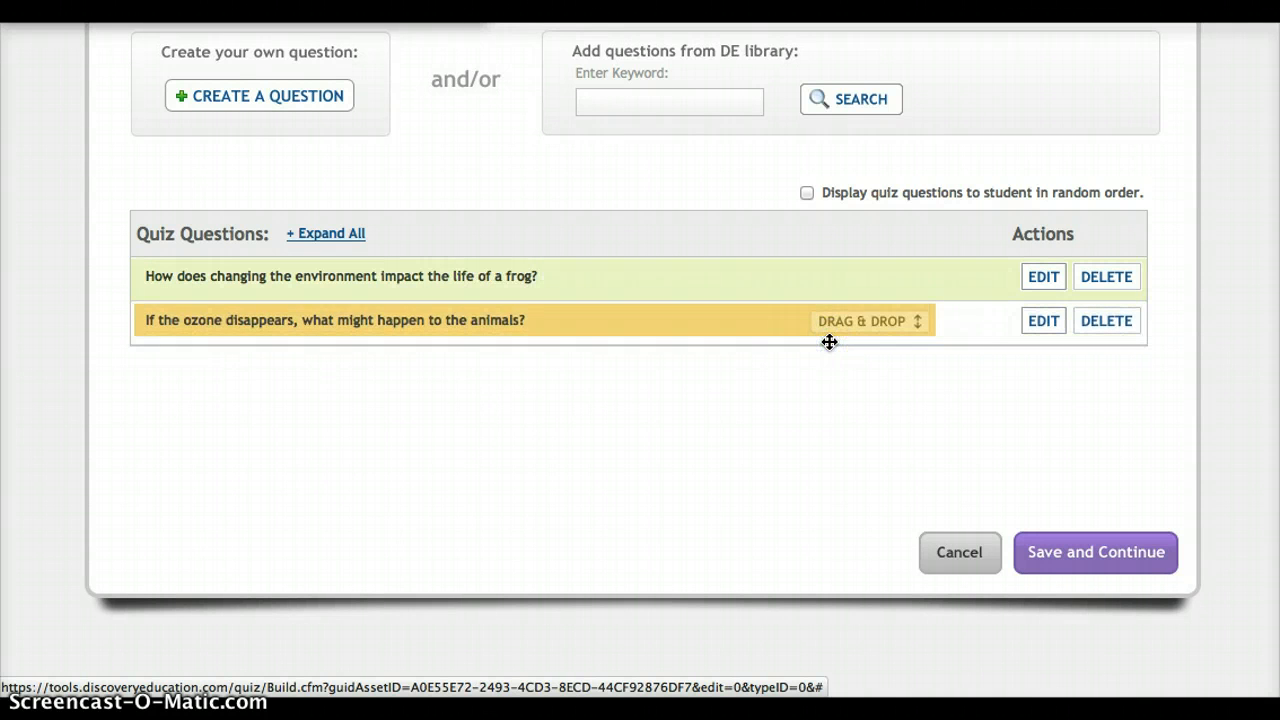
left_click(1095, 562)
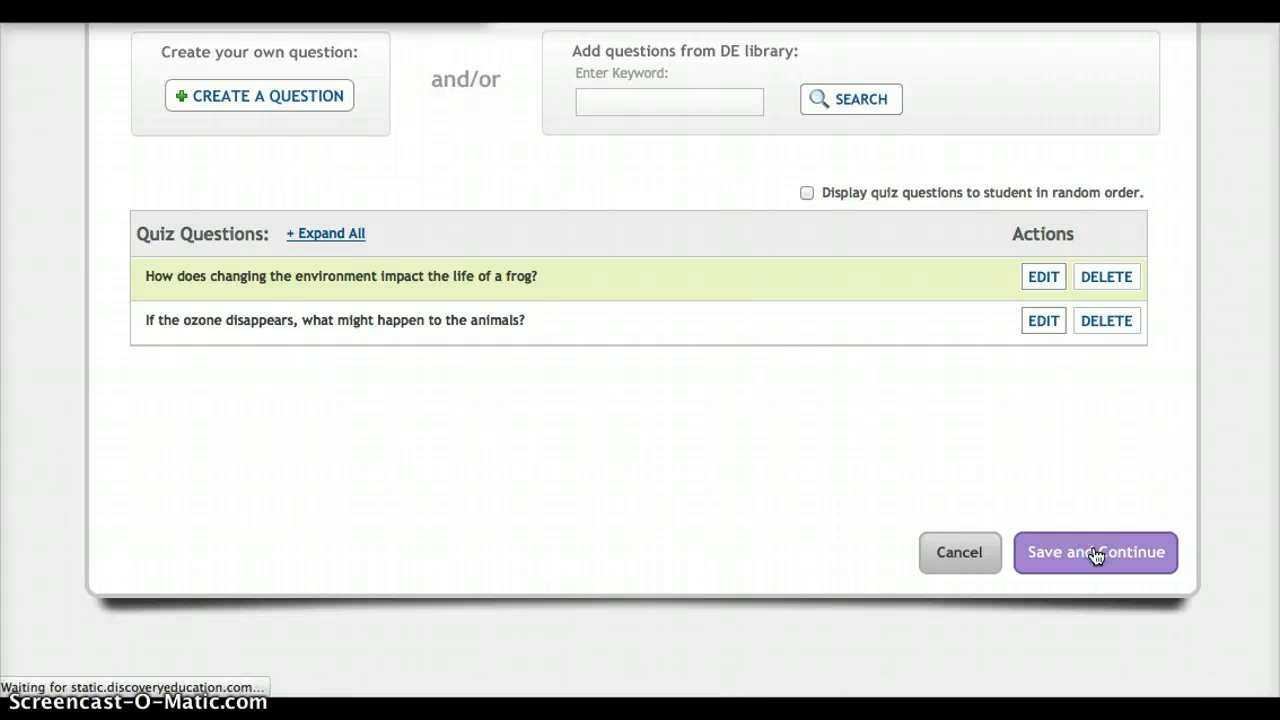
Preview the quiz and save it without assigning it to any class or student
scroll(1096, 556, "down", 3)
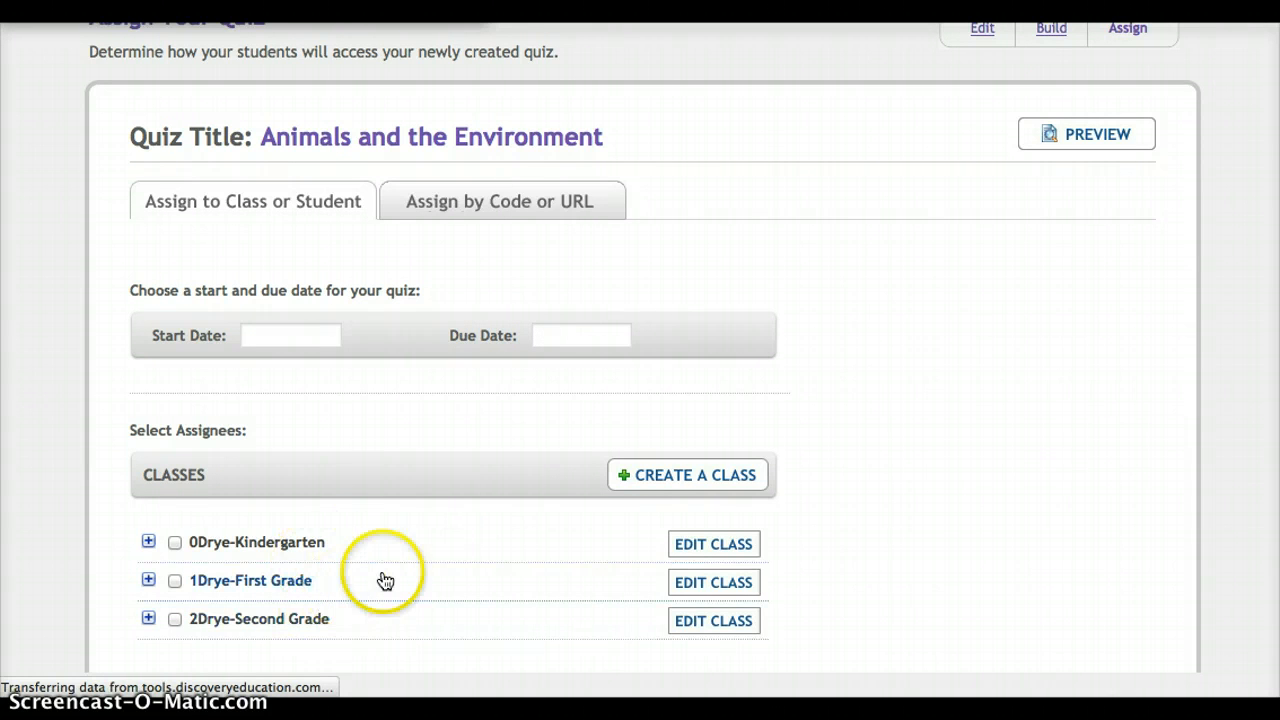
left_click(1095, 134)
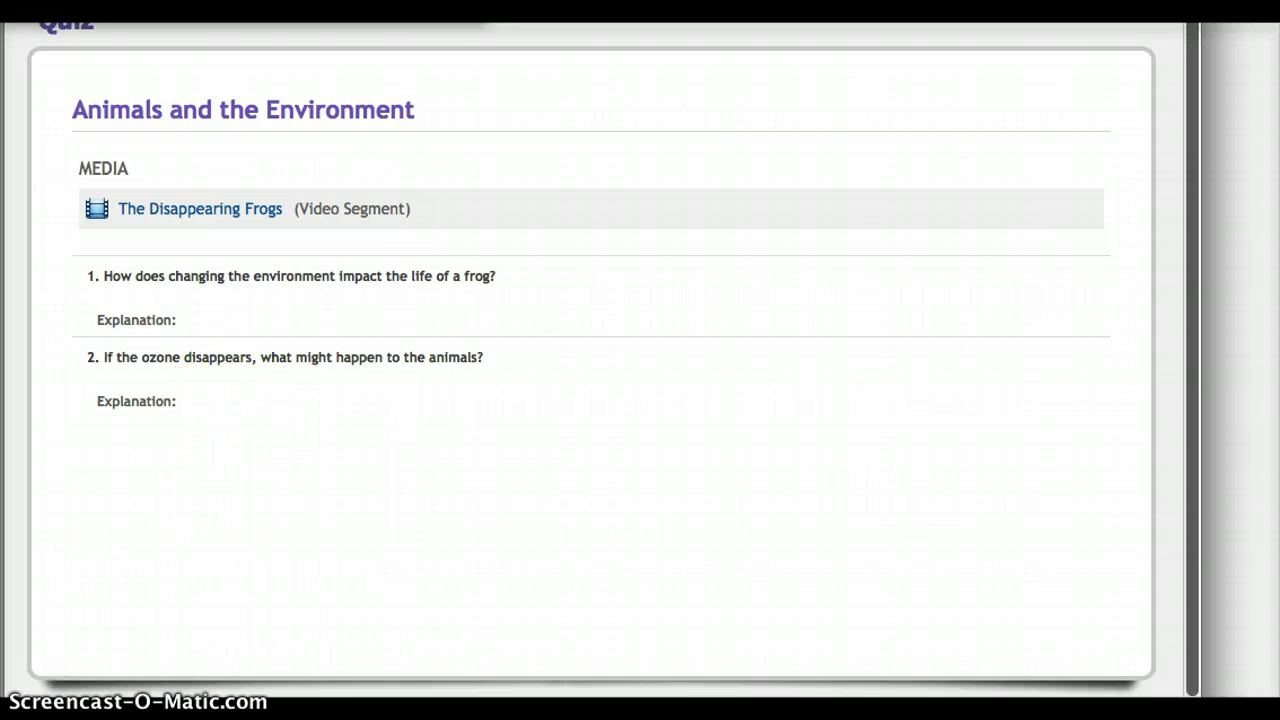
scroll(1000, 271, "down", 5)
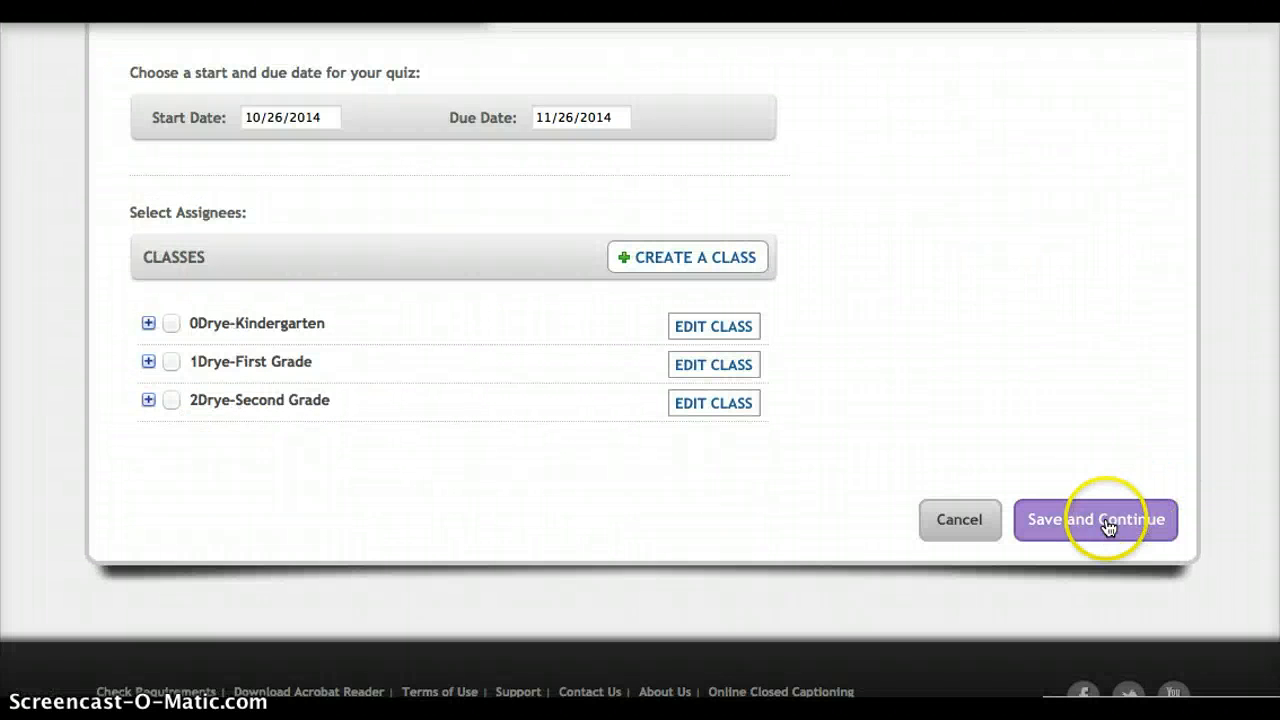
left_click(1108, 528)
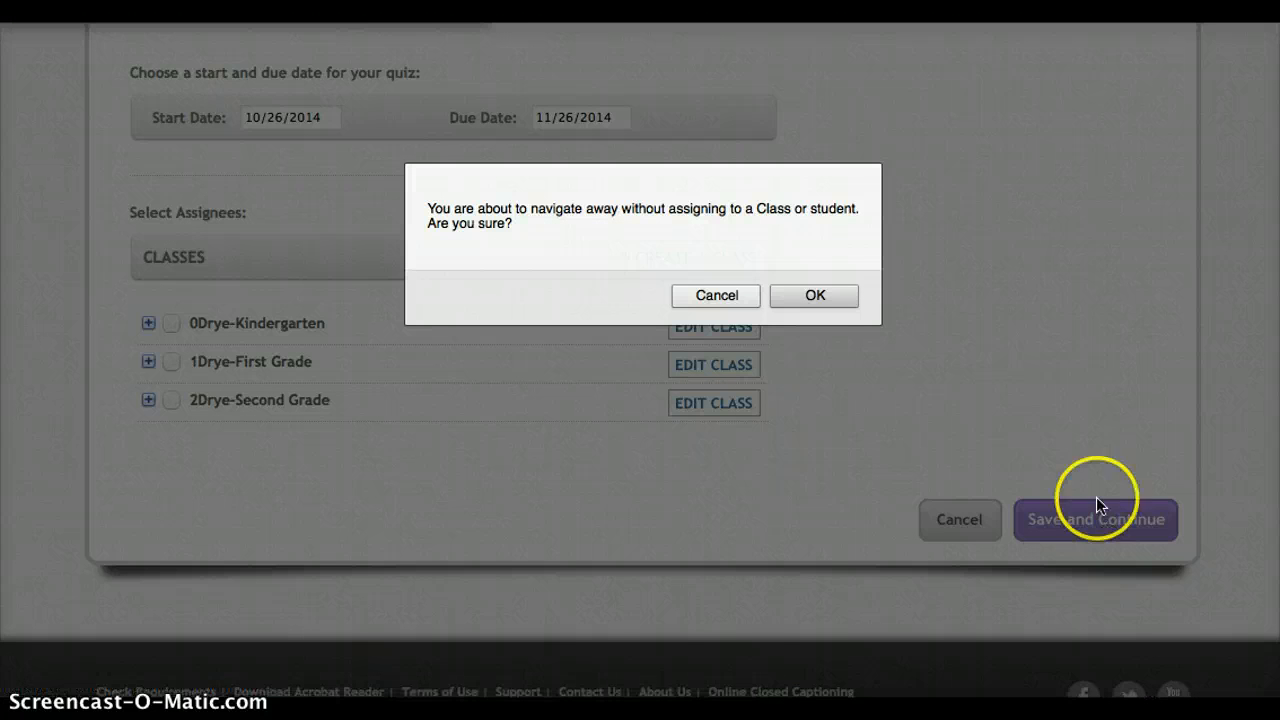
left_click(816, 296)
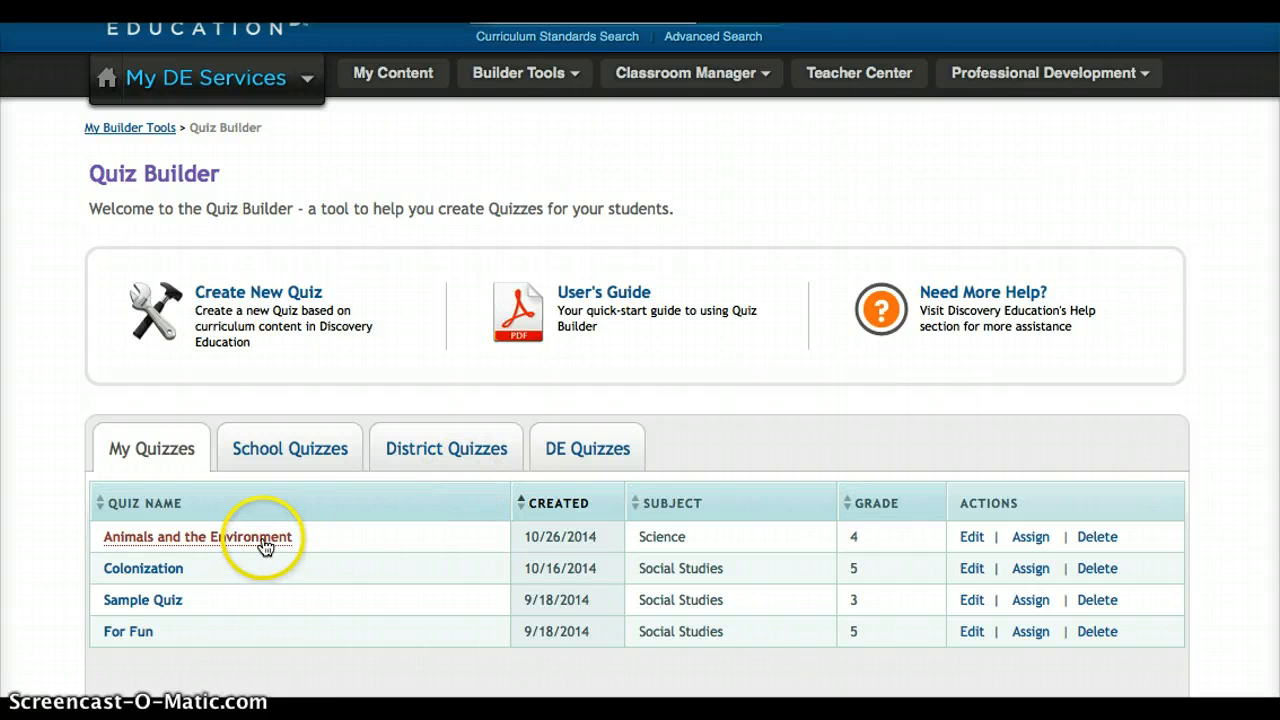
Open the Science folder in My Content and view the actions available for the "Animals and the Environment" quiz
left_click(403, 78)
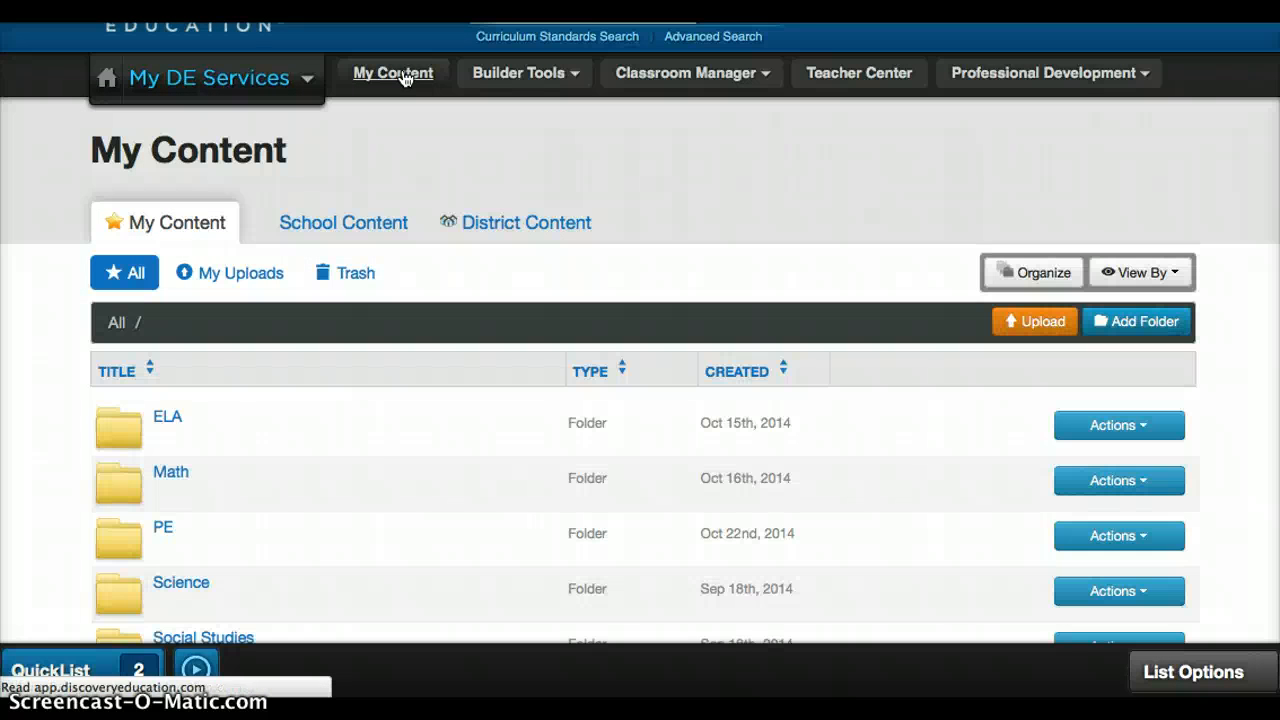
scroll(345, 508, "down", 1)
left_click(180, 545)
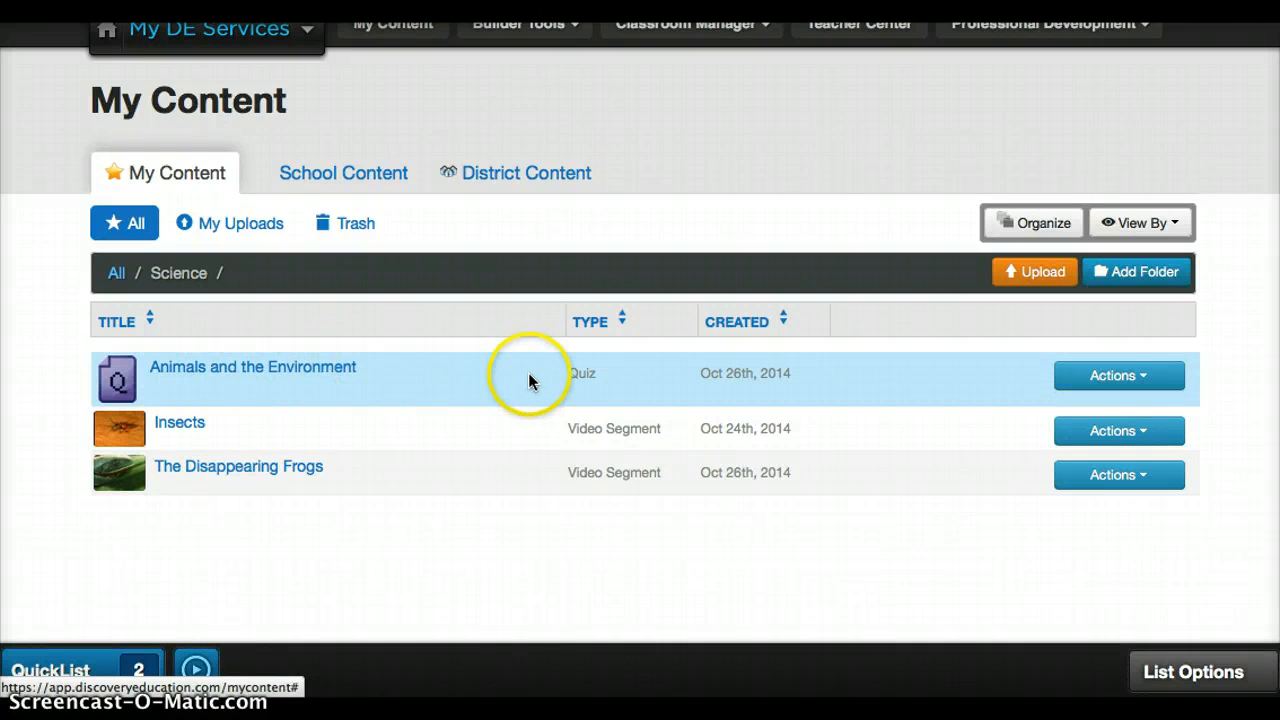
left_click(1142, 379)
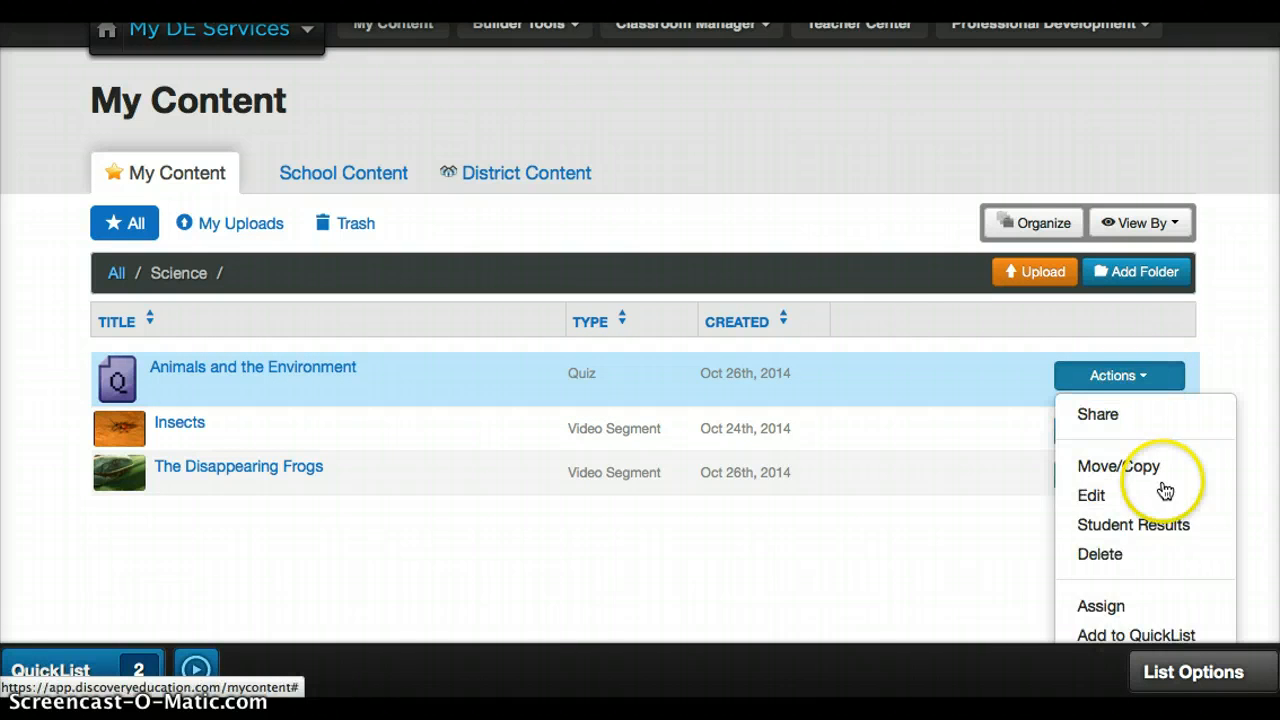
scroll(1163, 488, "down", 1)
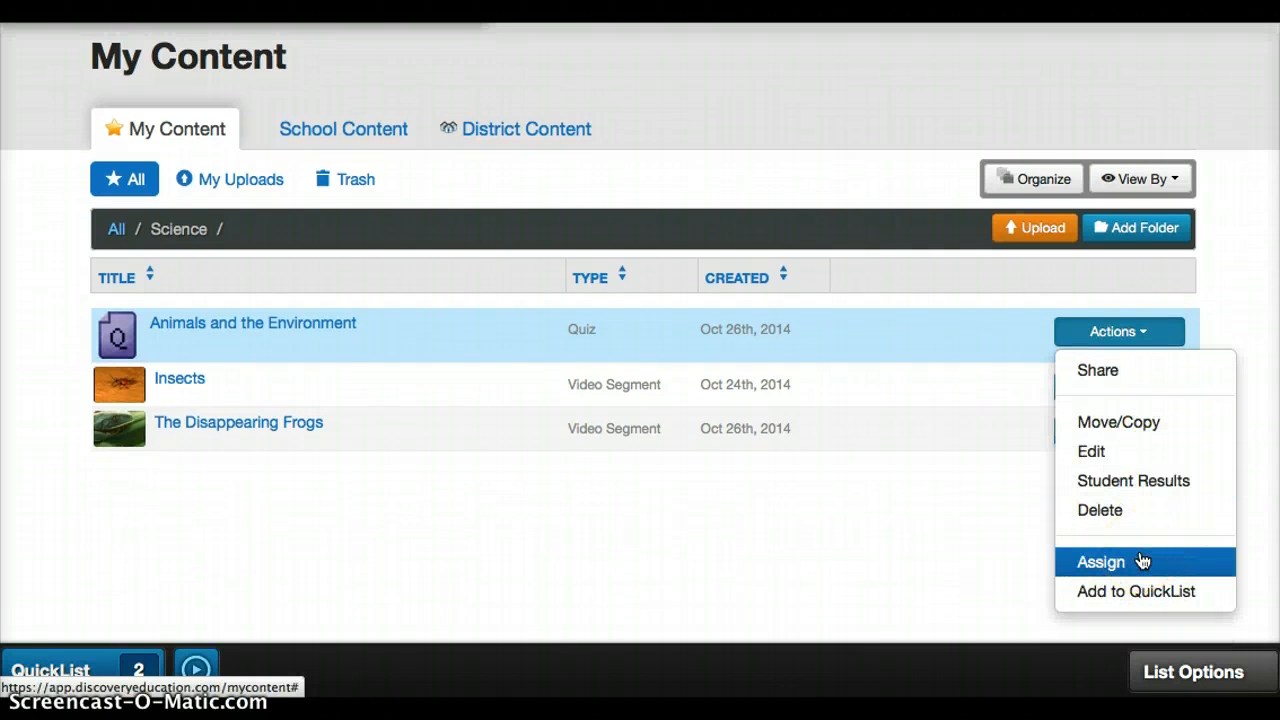
left_click(1134, 513)
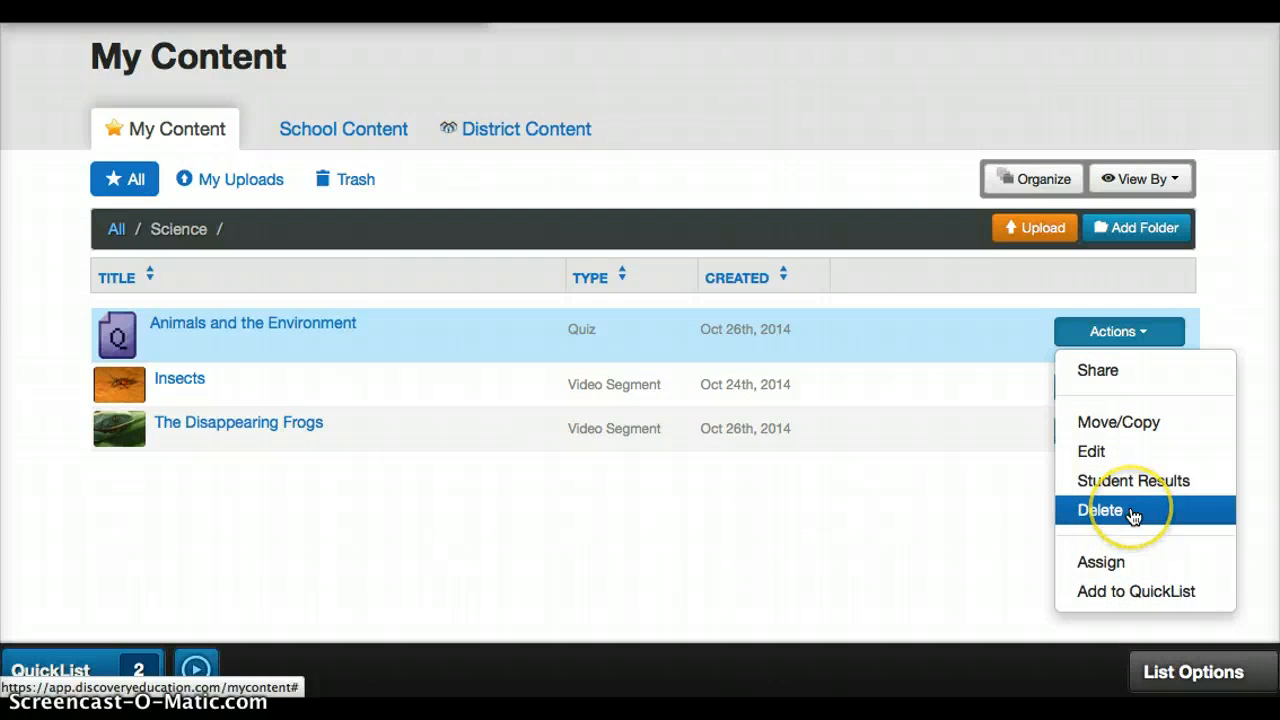